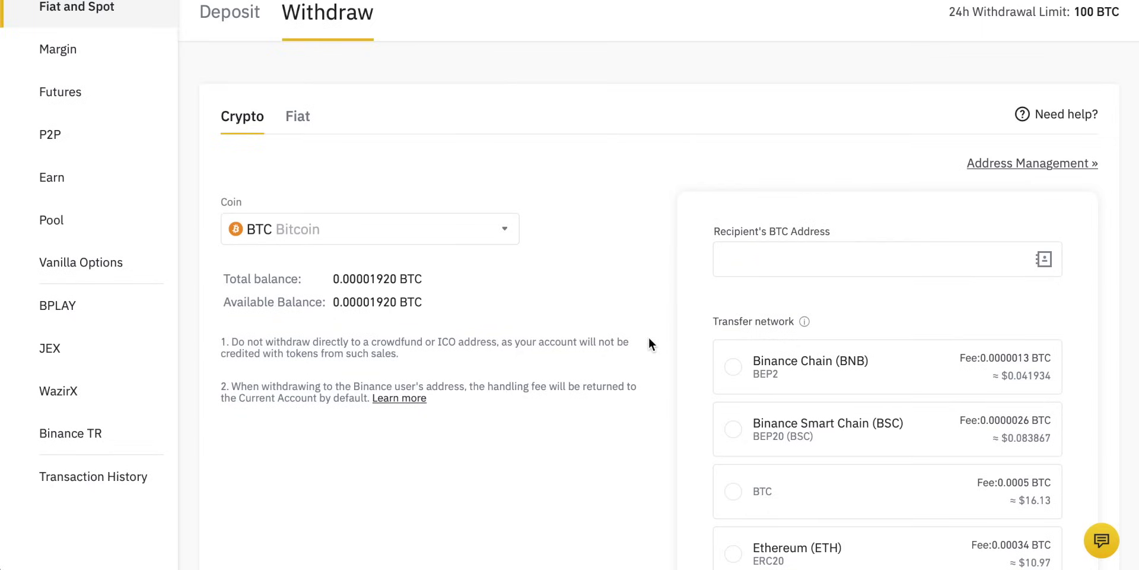
Step: Open the Coin dropdown on the BTC withdrawal form to view the available coins
left_click(362, 232)
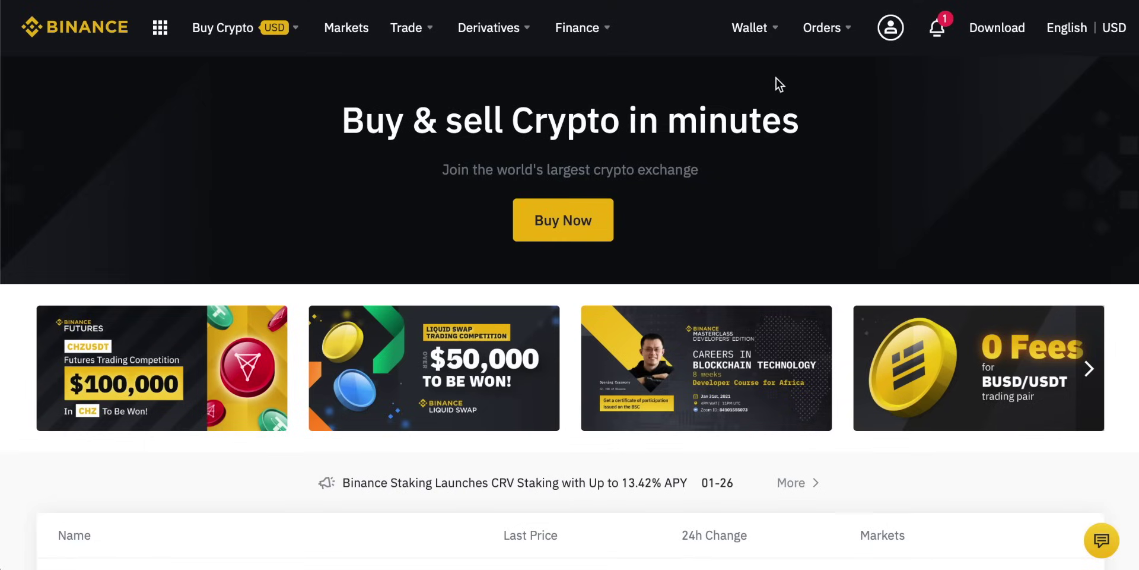
Step: Open Wallet > Fiat and Spot and review the Fiat and Crypto balance tables, including BTC
mouse_move(763, 30)
left_click(790, 118)
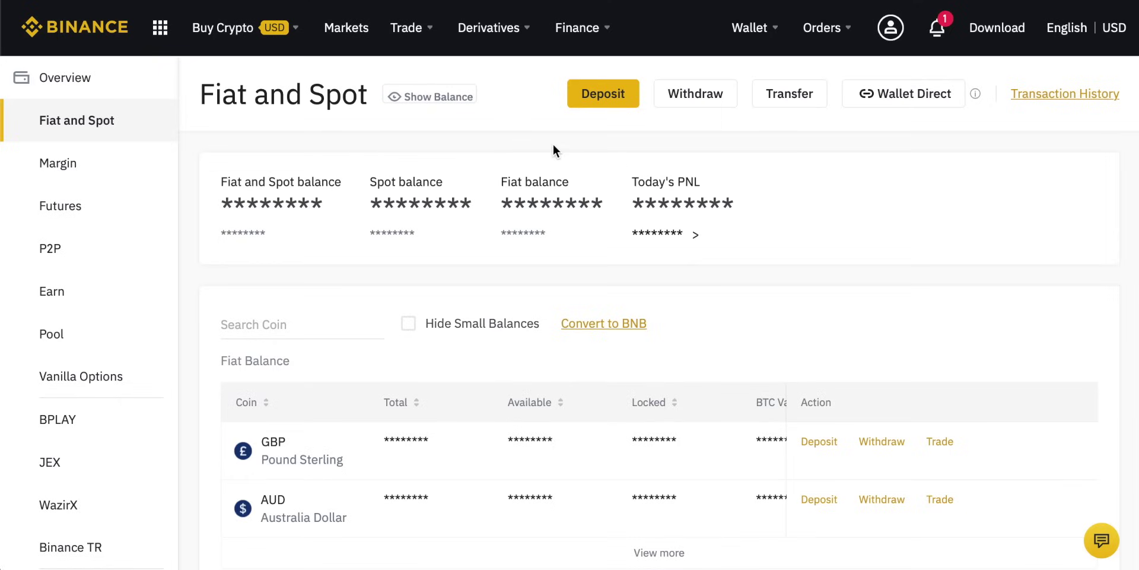
scroll(553, 144, "down", 5)
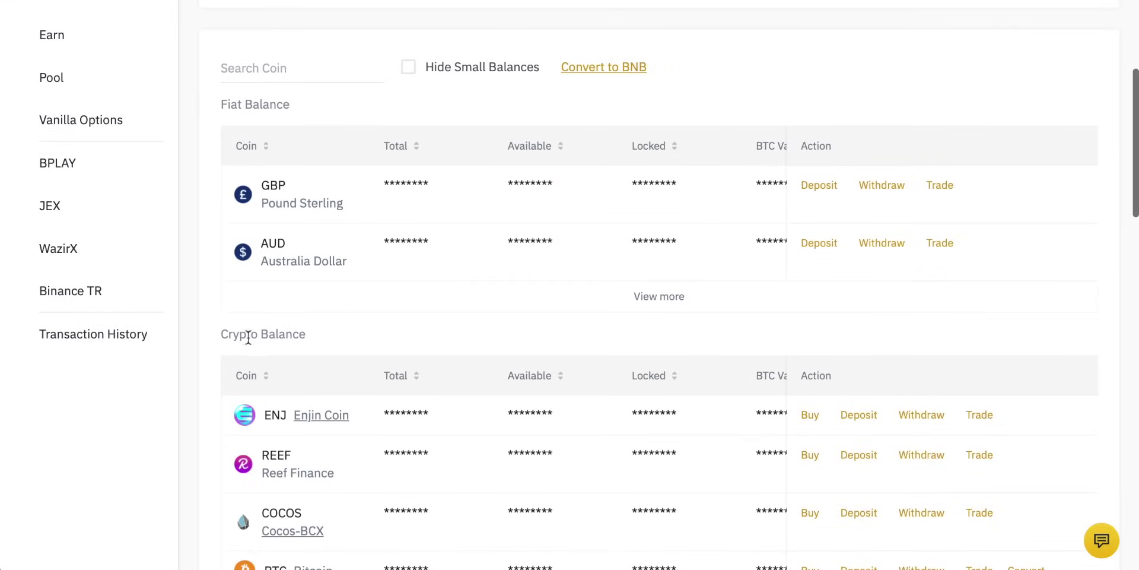
scroll(473, 271, "down", 1)
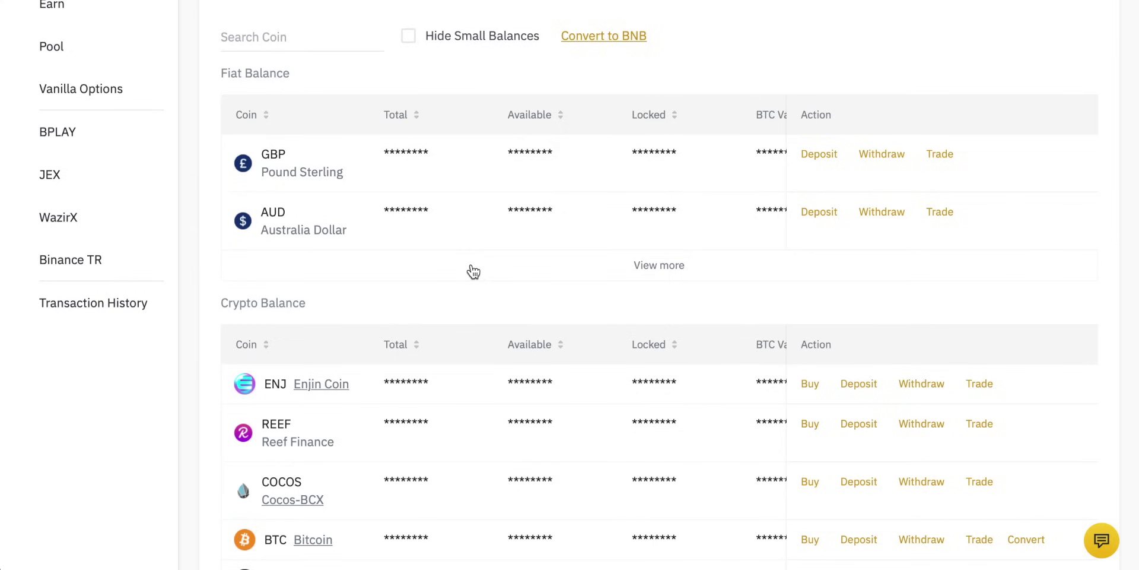
scroll(468, 273, "down", 1)
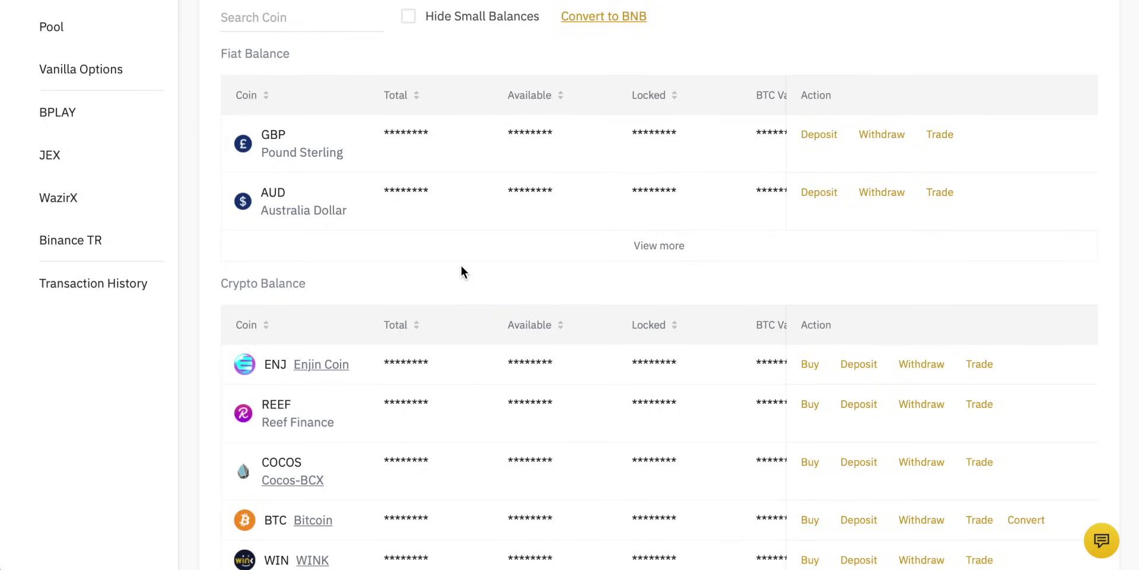
scroll(461, 267, "up", 4)
scroll(461, 270, "down", 2)
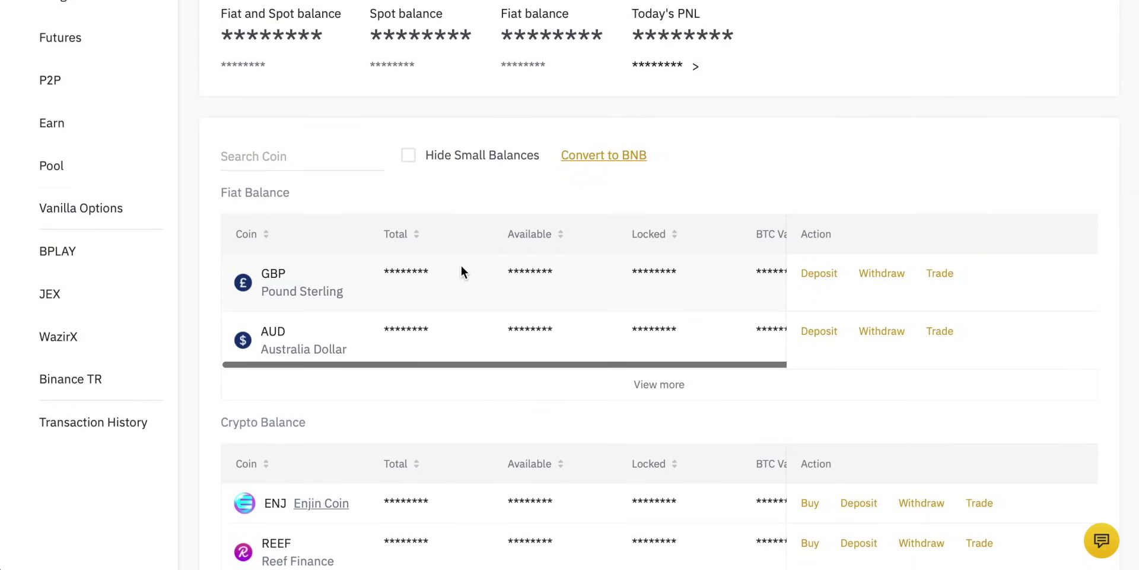
scroll(461, 267, "up", 1)
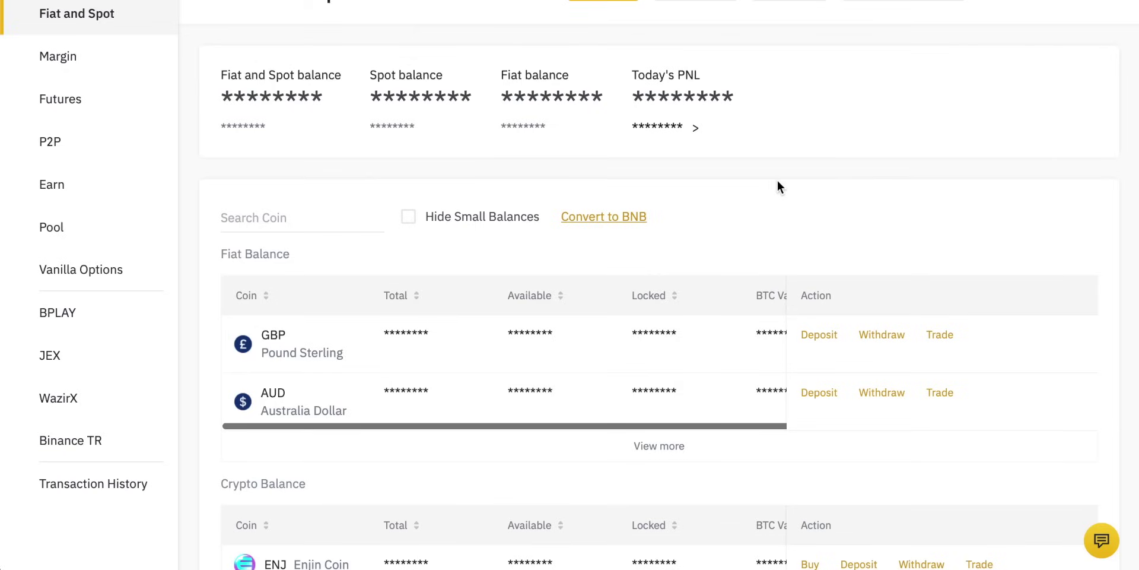
scroll(778, 181, "up", 1)
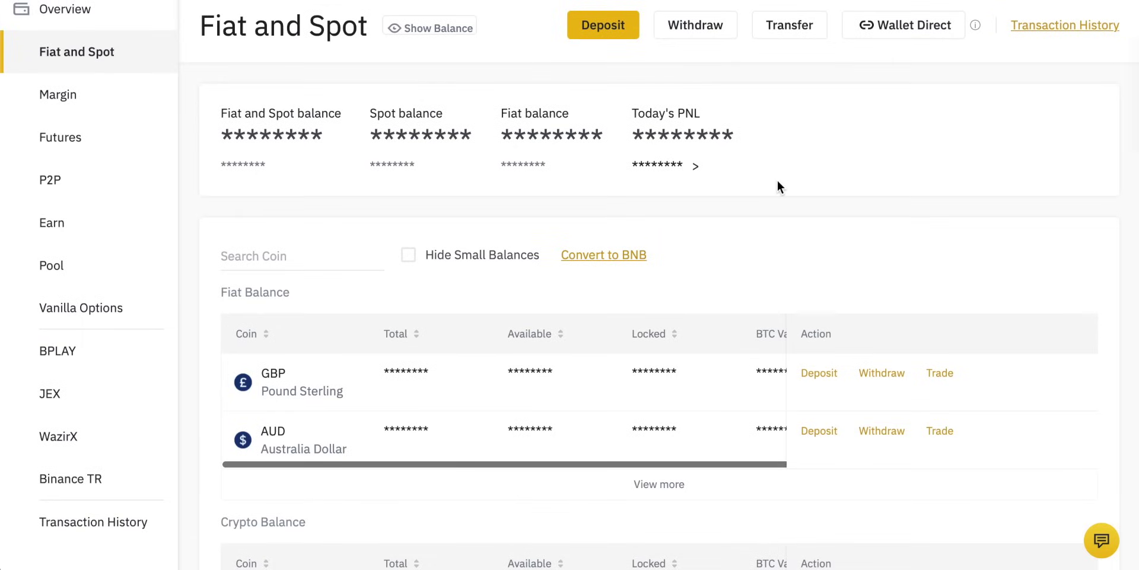
scroll(777, 181, "up", 2)
scroll(724, 181, "down", 7)
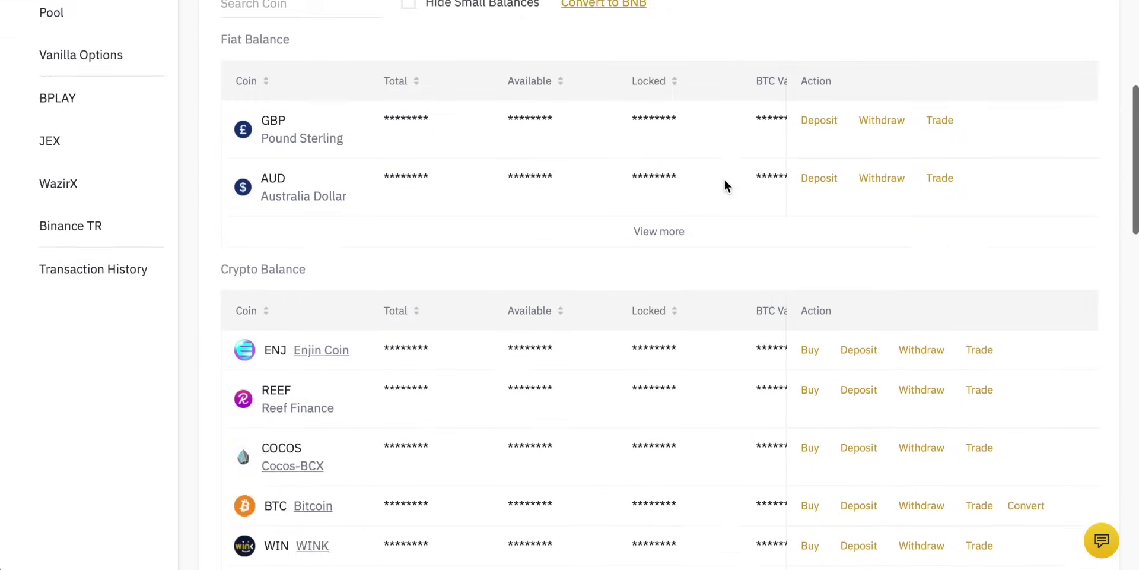
scroll(725, 181, "down", 1)
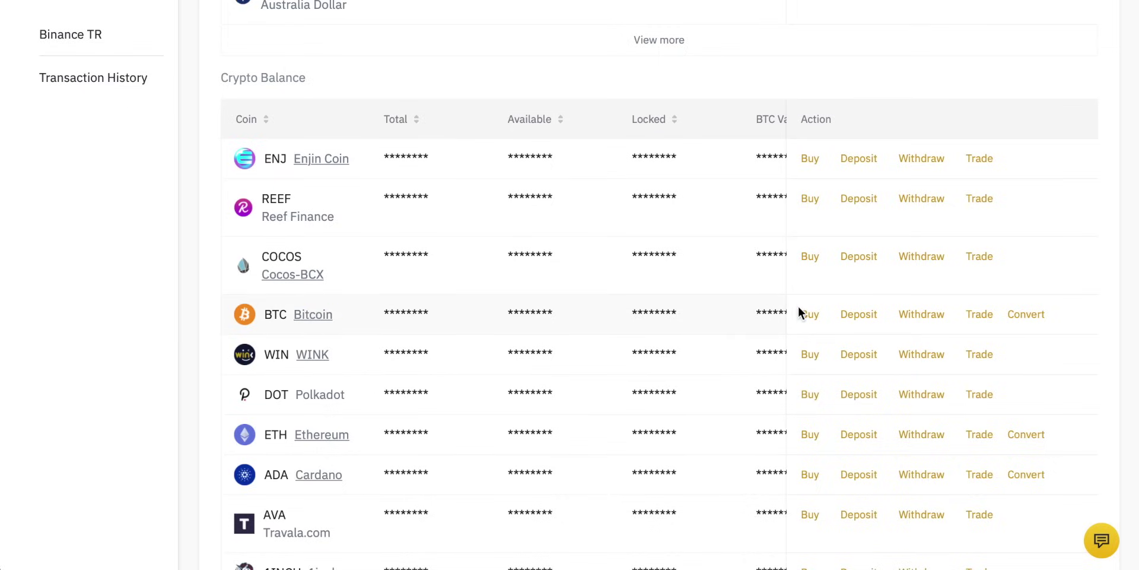
Step: Start a BTC withdrawal from the wallet and step through the withdrawal guide to Done
left_click(931, 318)
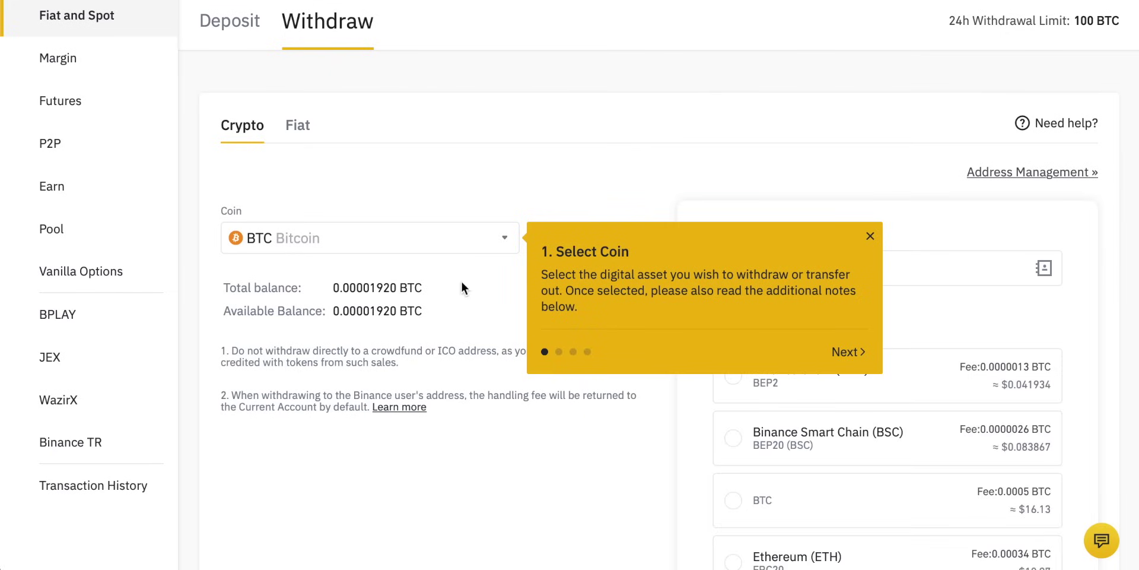
left_click(848, 352)
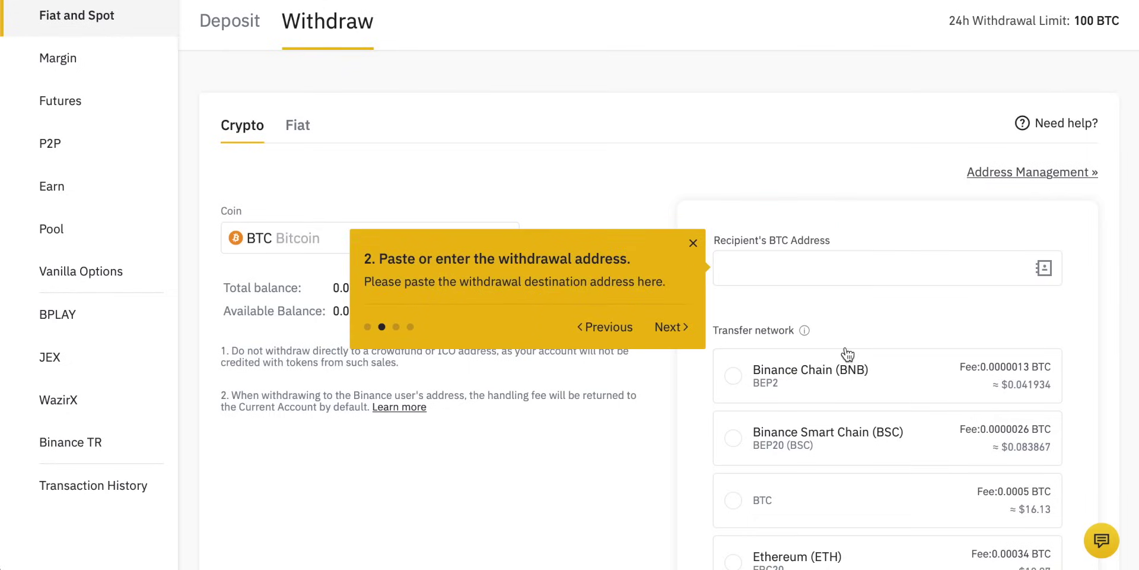
left_click(684, 332)
left_click(678, 447)
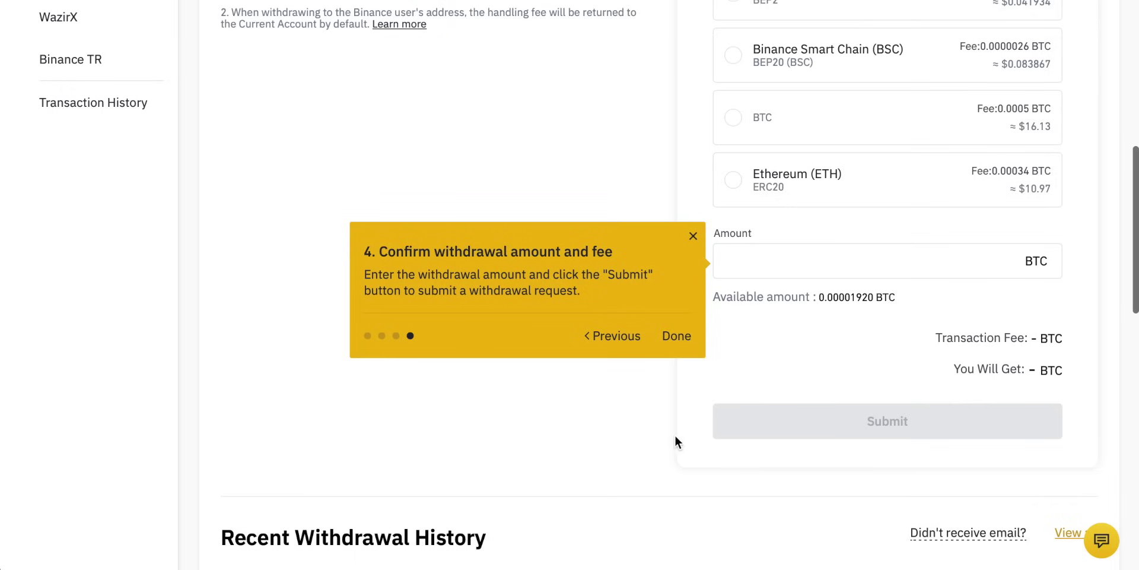
left_click(677, 336)
scroll(649, 338, "up", 8)
scroll(649, 341, "down", 2)
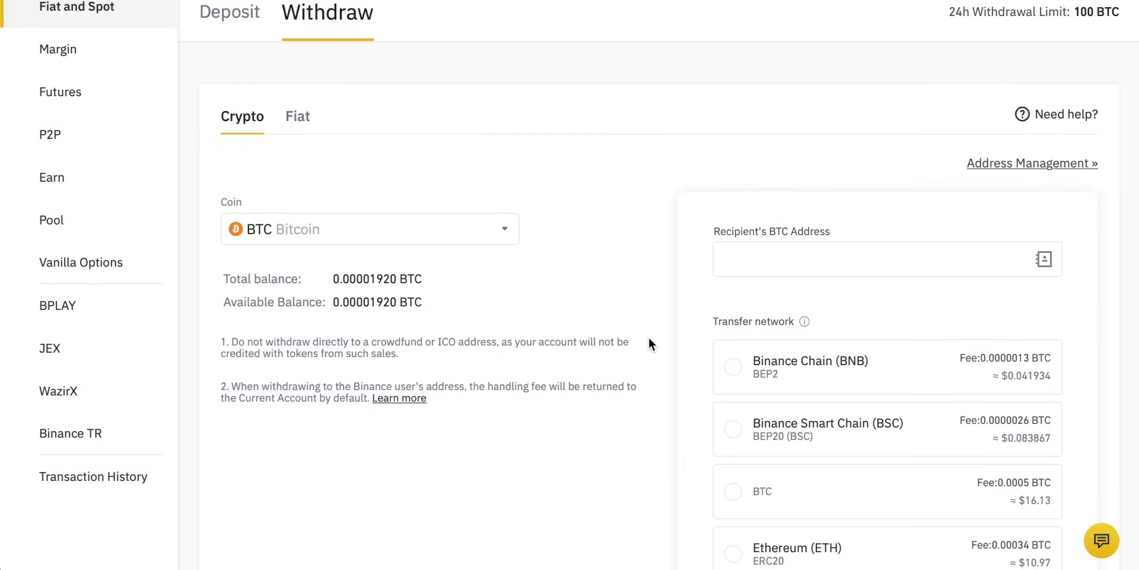
Step: Try coin searches for 'eth' and 'bnb', keep Bitcoin, and select the recipient address field
left_click(361, 232)
left_click(319, 283)
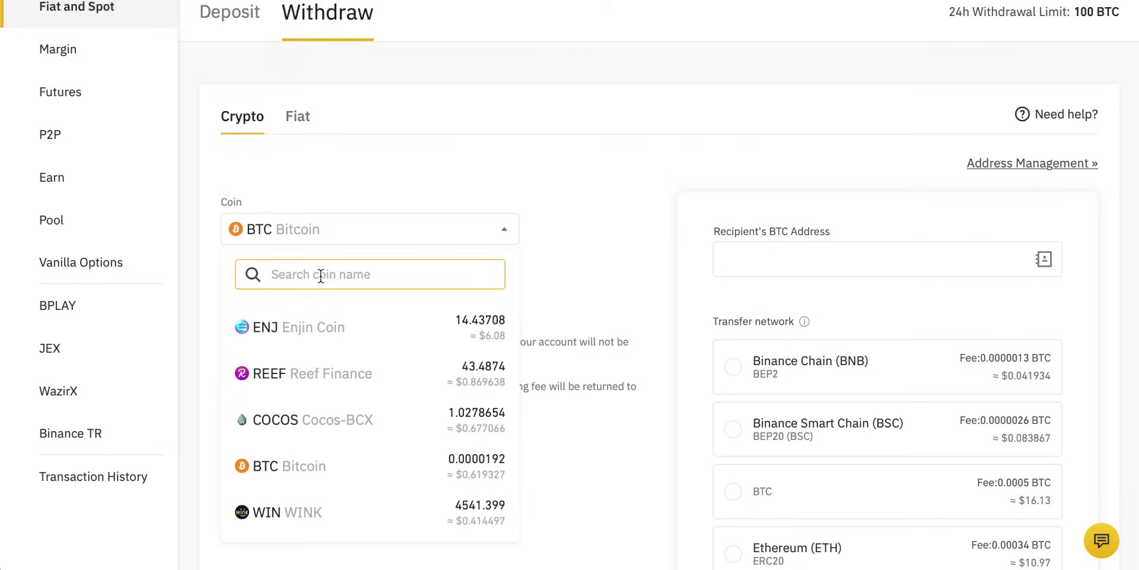
type("eth")
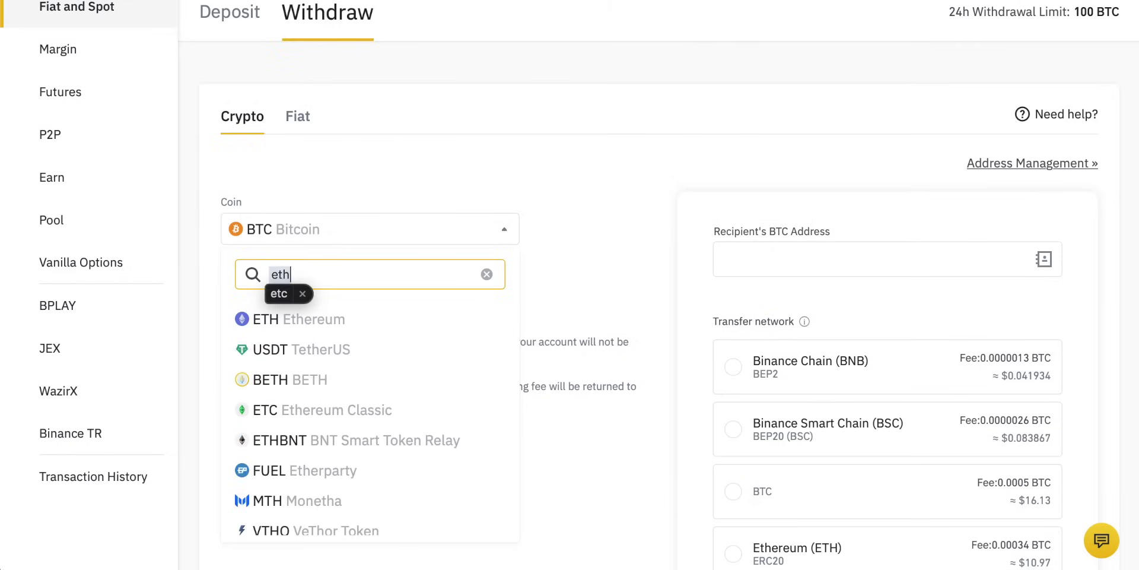
key("BackSpace")
type("bnb")
key("ctrl+a")
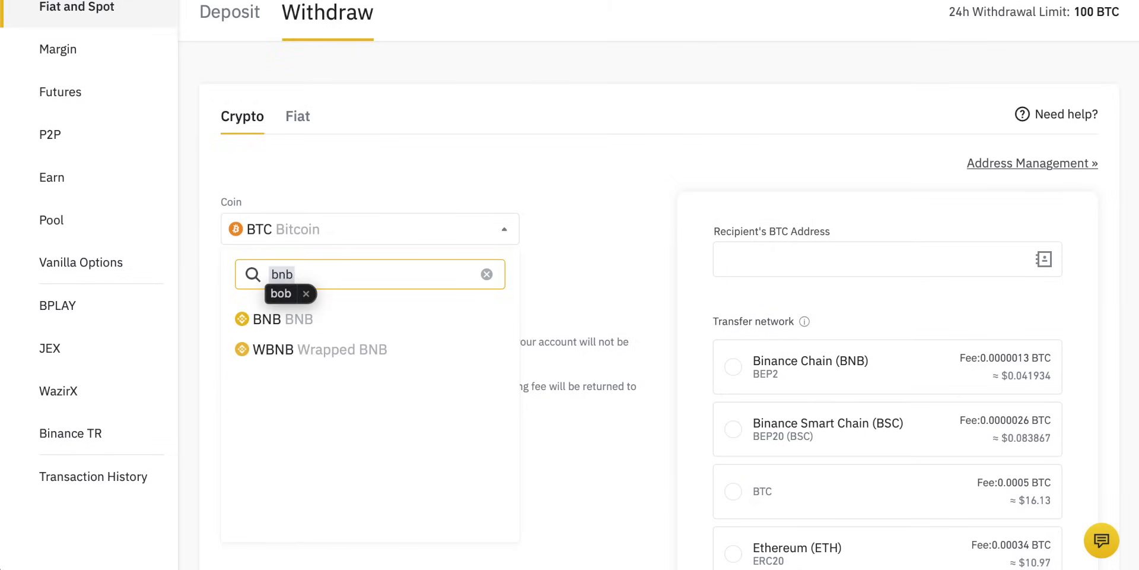
key("BackSpace")
left_click(613, 250)
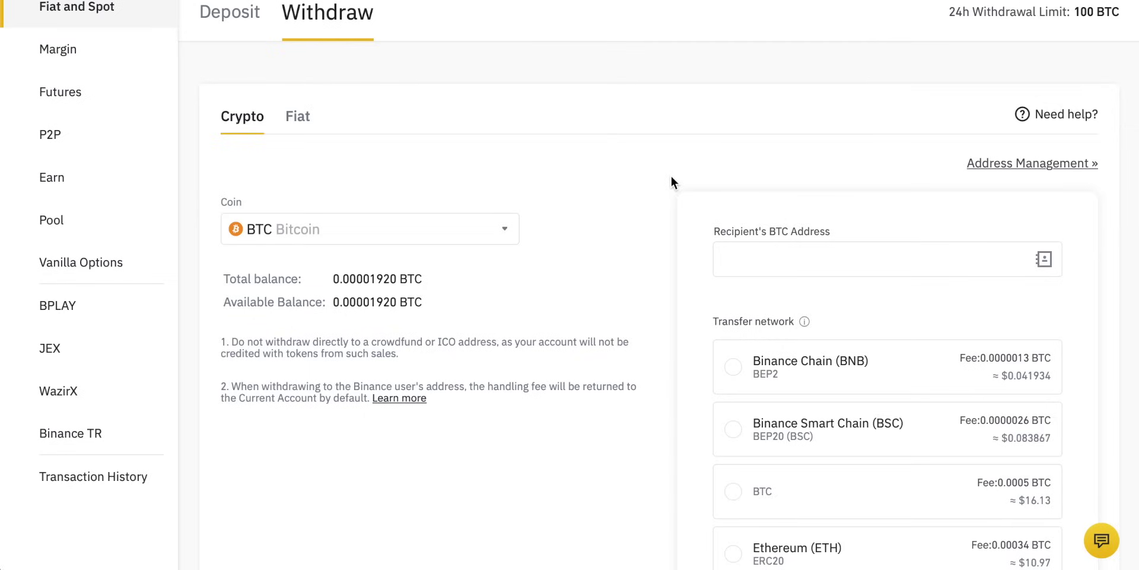
left_click(765, 261)
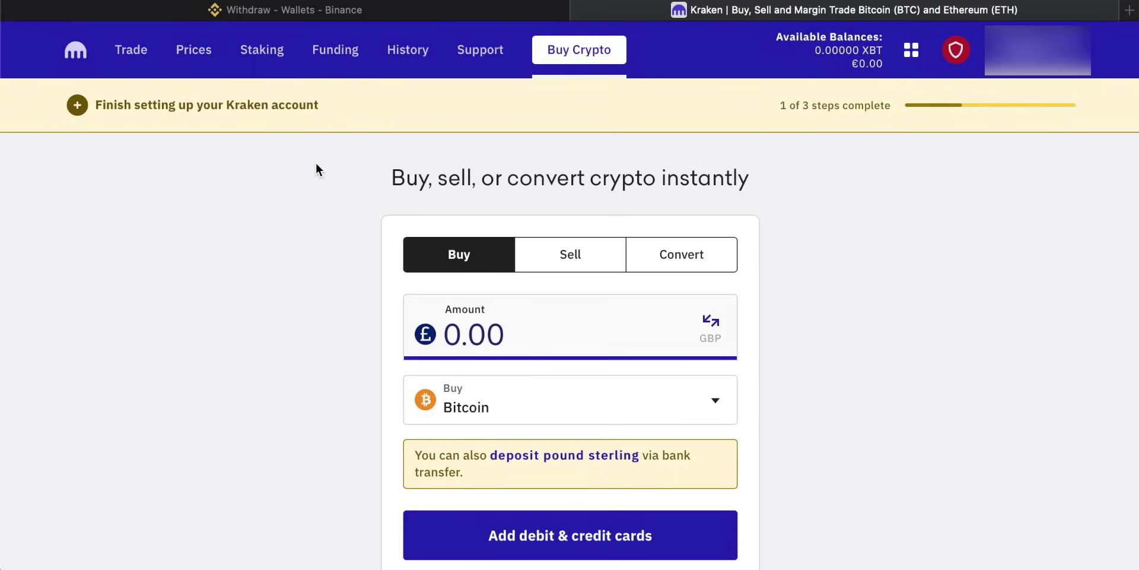
Step: Open Kraken's funding page and the Bitcoin (XBT) deposit page
left_click(331, 58)
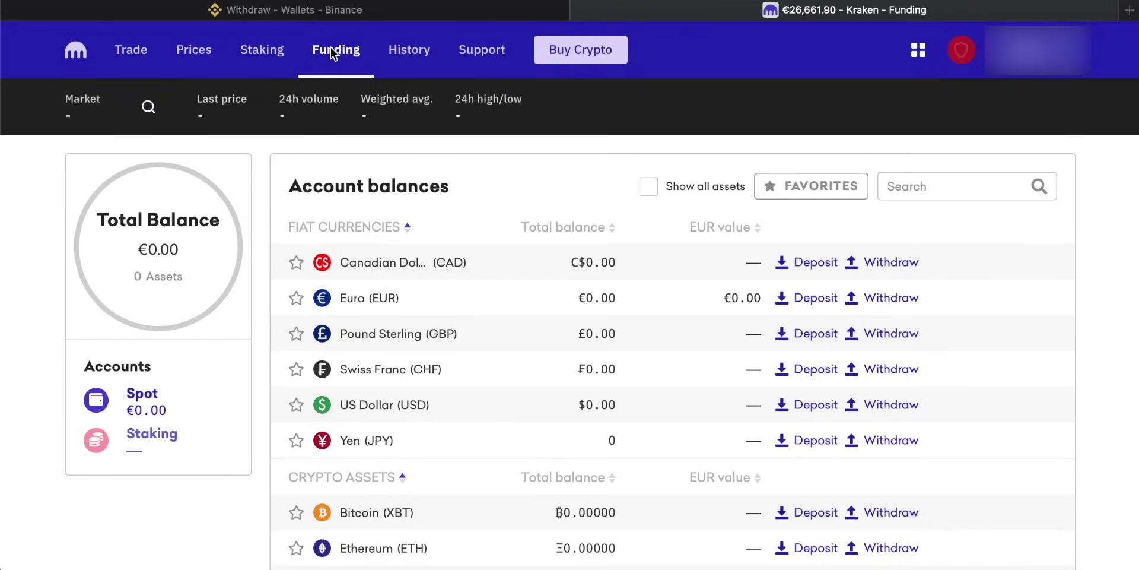
scroll(521, 199, "down", 2)
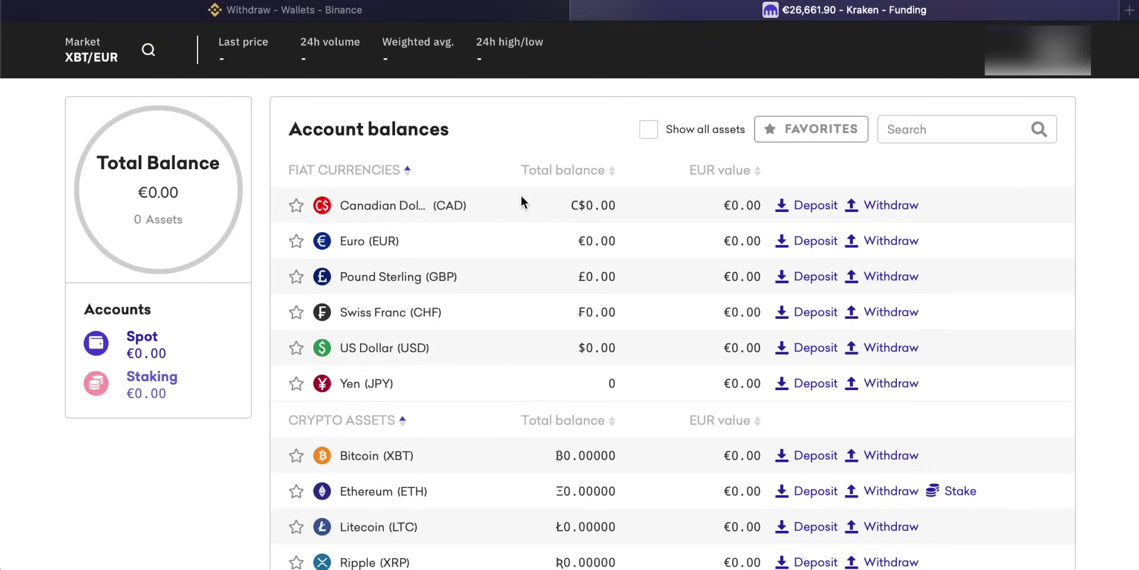
scroll(521, 201, "up", 2)
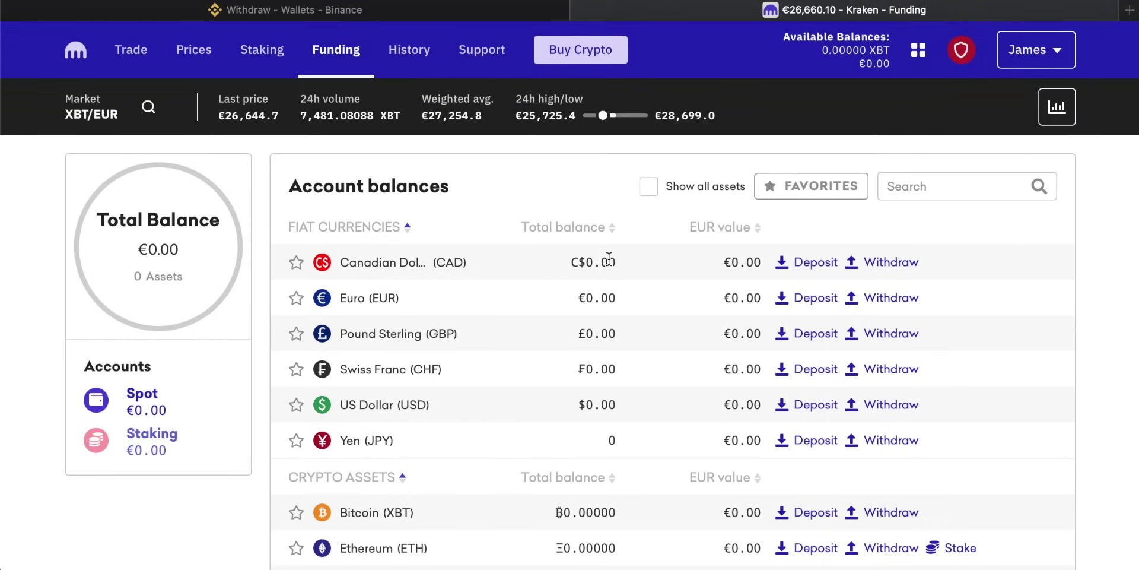
scroll(609, 259, "down", 5)
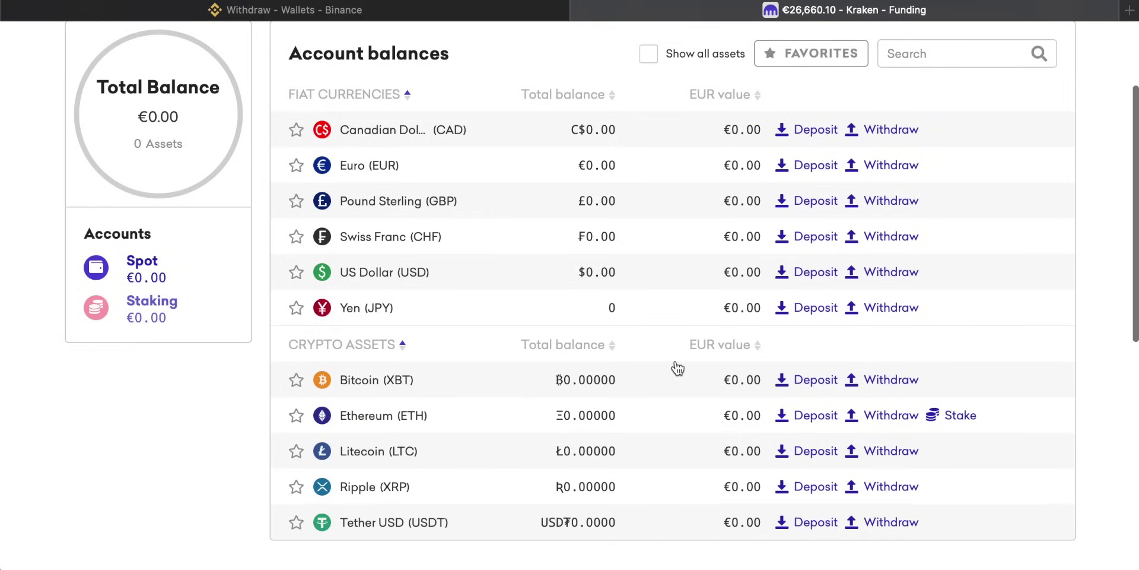
left_click(807, 380)
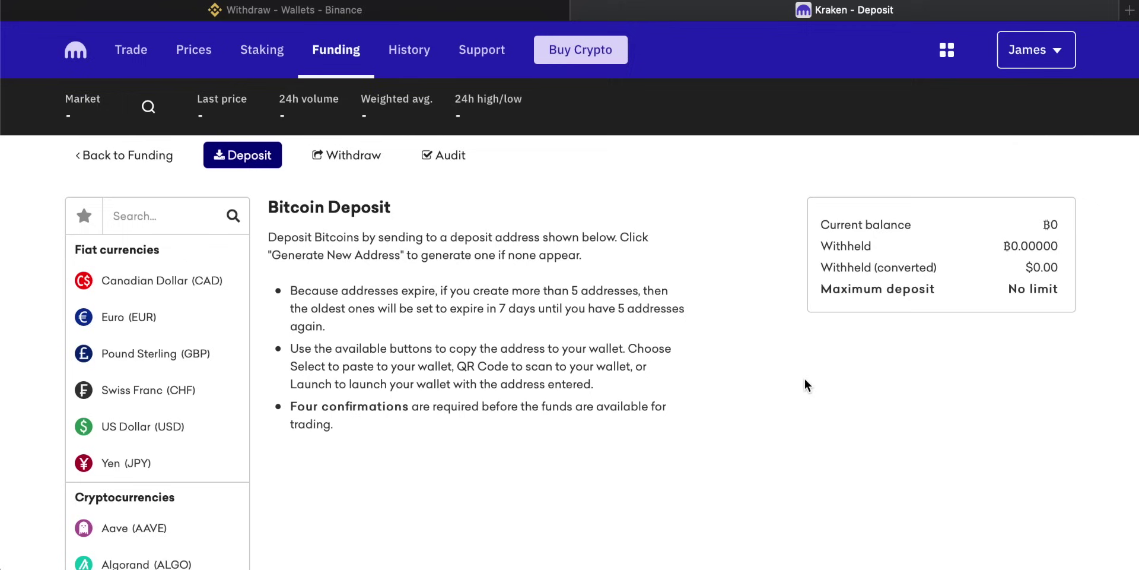
scroll(707, 361, "down", 4)
scroll(706, 356, "up", 1)
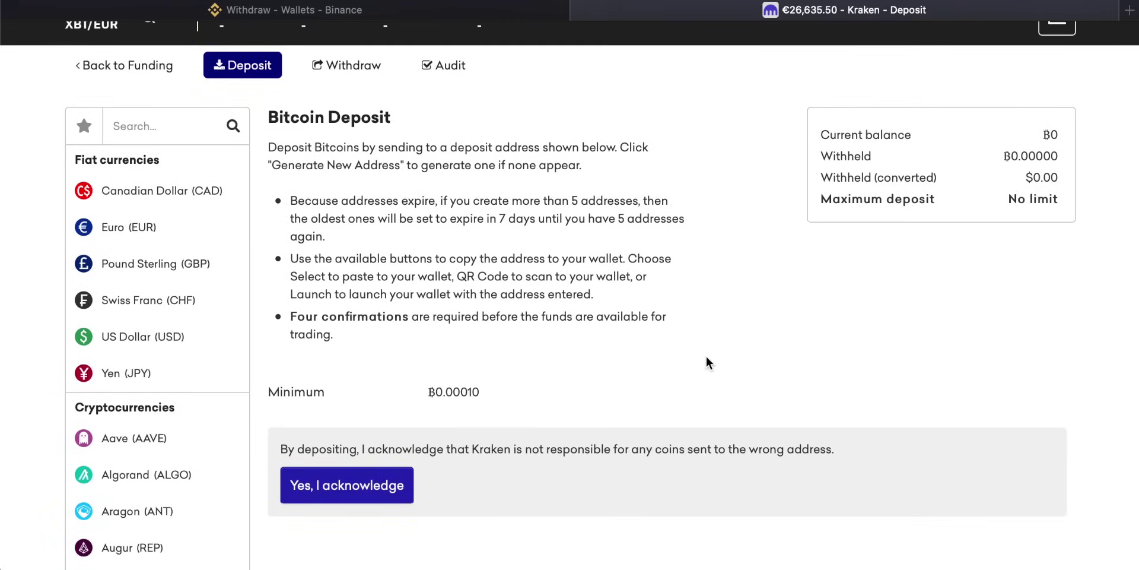
Step: Acknowledge the warning, copy the first Bitcoin deposit address, and paste it into Binance's recipient field
left_click(374, 489)
scroll(703, 358, "down", 3)
scroll(703, 359, "down", 2)
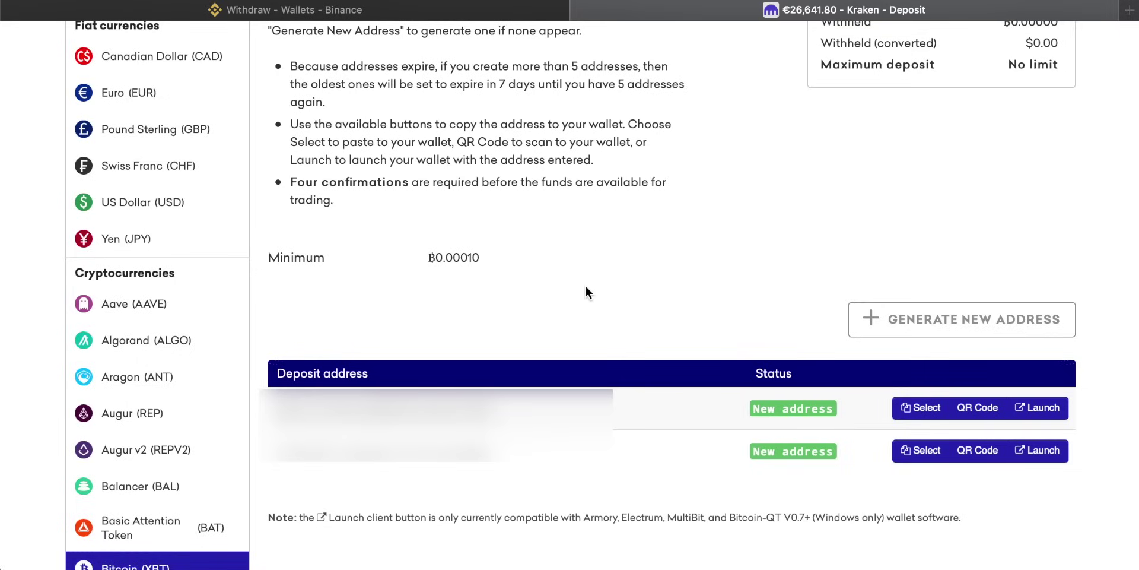
left_click(921, 411)
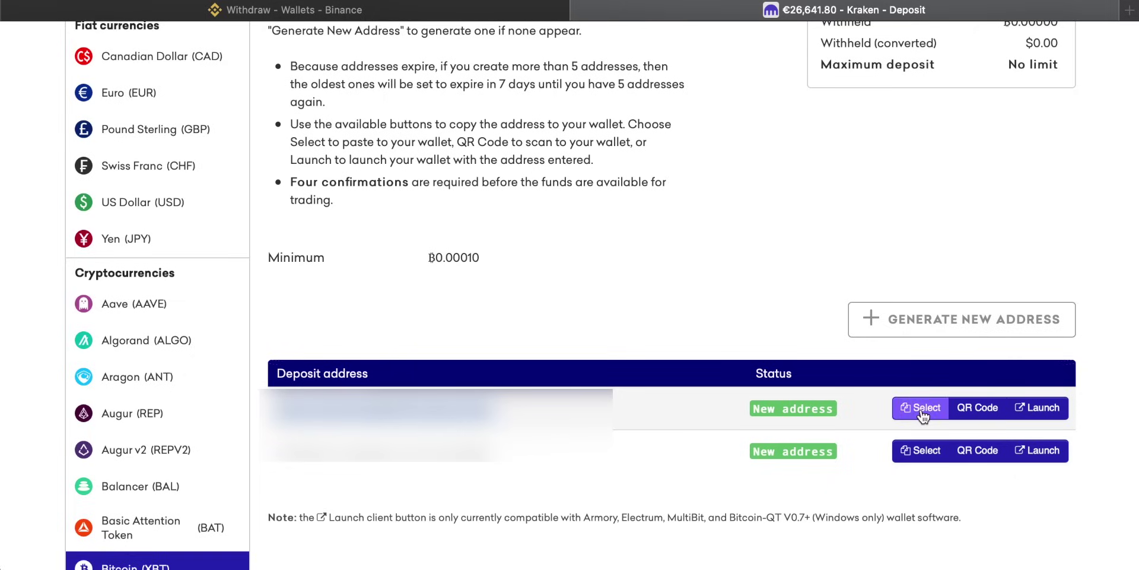
left_click(348, 17)
key("super+v")
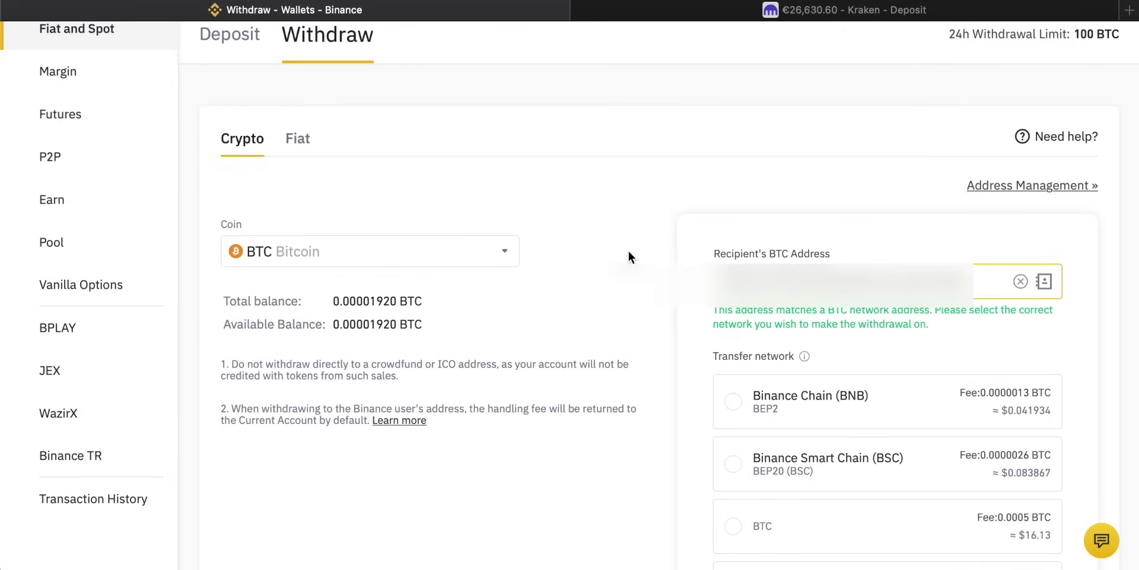
Step: Choose the BTC transfer network and set the withdrawal amount to 1 BTC
scroll(661, 174, "down", 3)
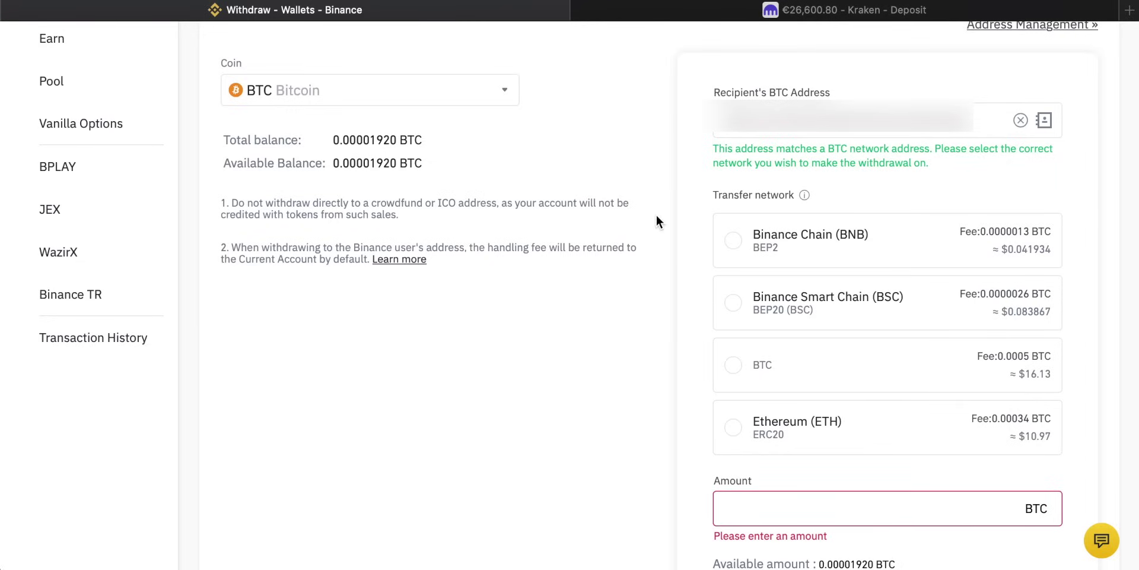
left_click(736, 374)
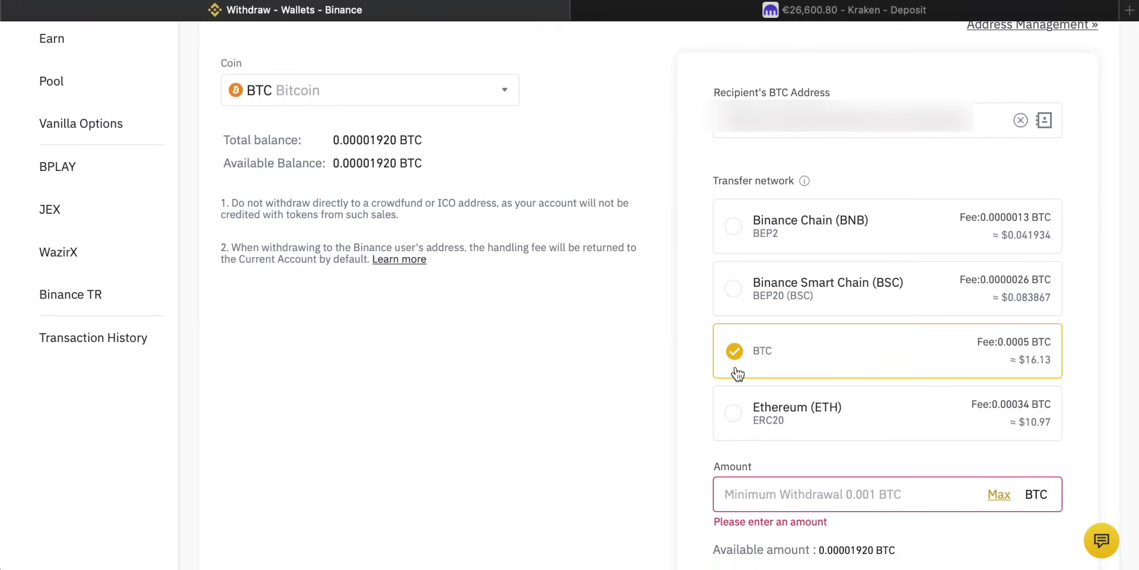
scroll(666, 368, "down", 2)
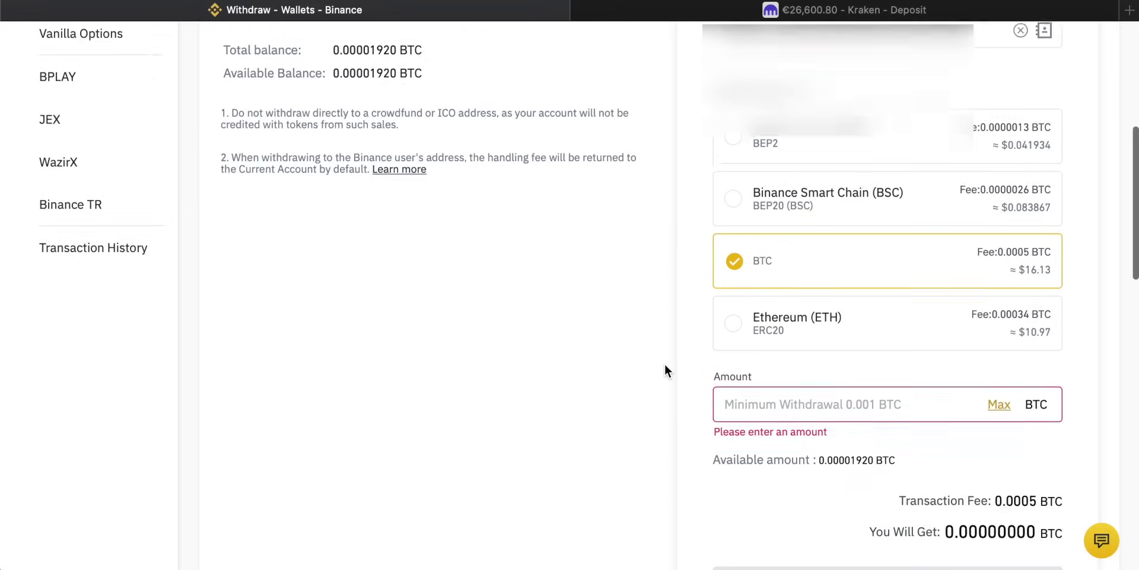
scroll(664, 371, "down", 1)
left_click(807, 334)
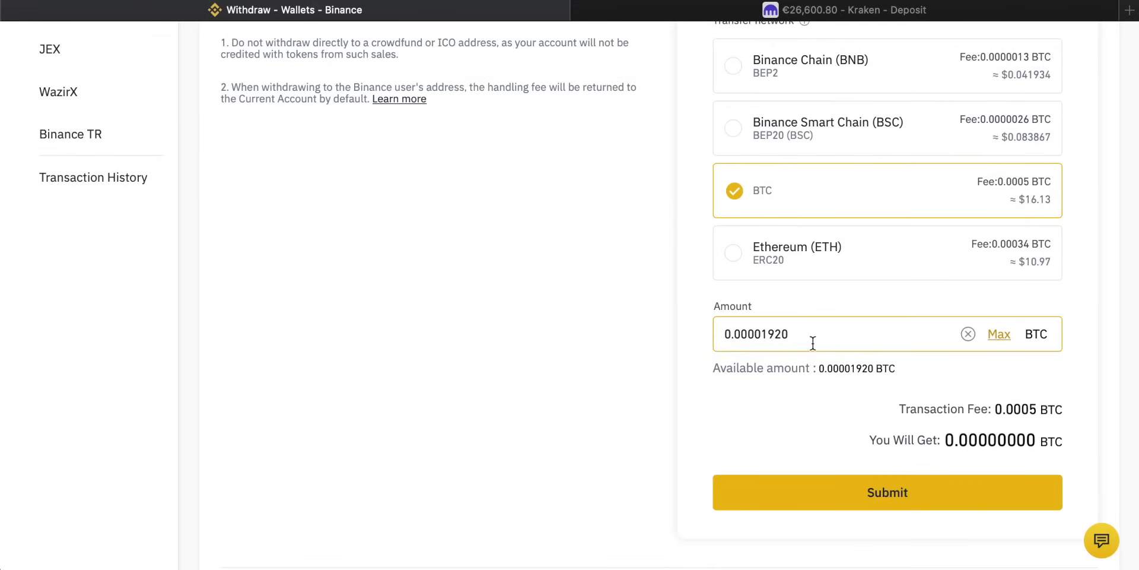
left_click_drag(835, 333, 567, 337)
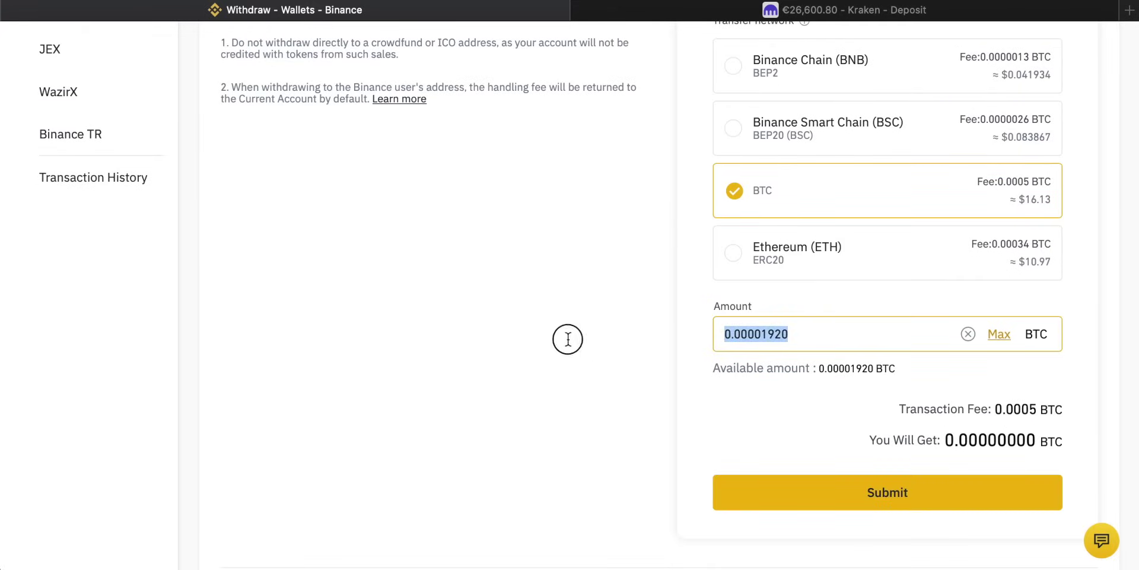
type("1")
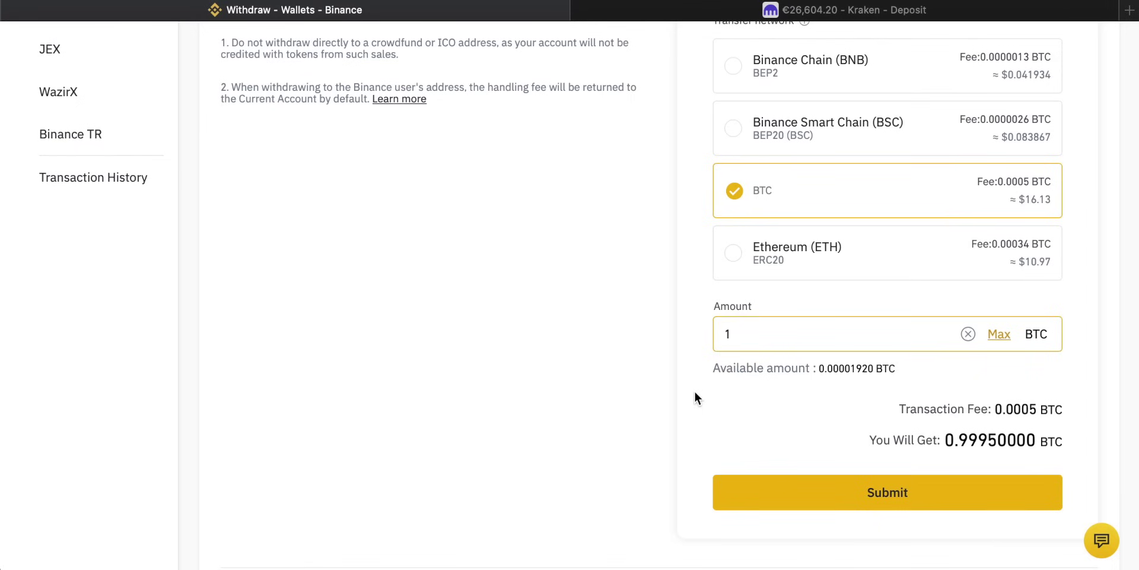
scroll(695, 393, "up", 4)
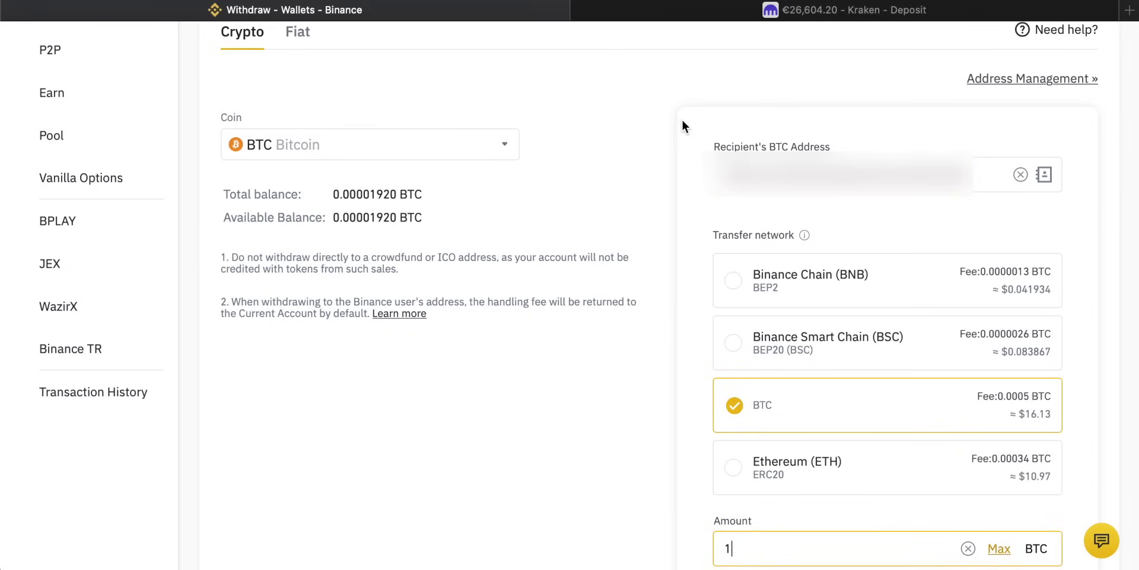
key("ctrl+Tab")
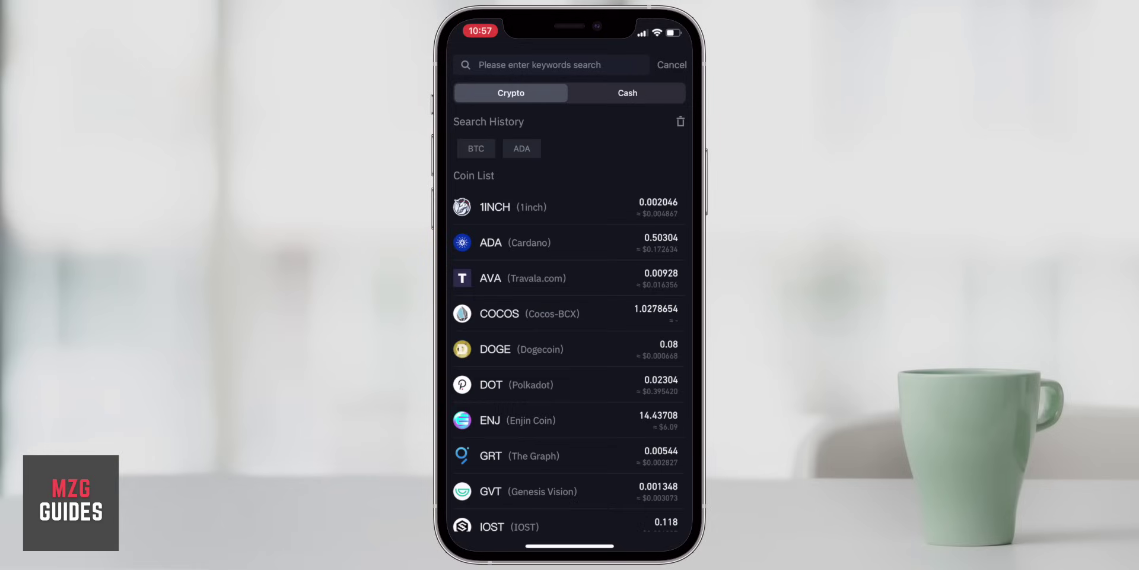
Step: Open the BTC coin page from the coin search's search history
scroll(569, 356, "down", 5)
scroll(568, 356, "up", 5)
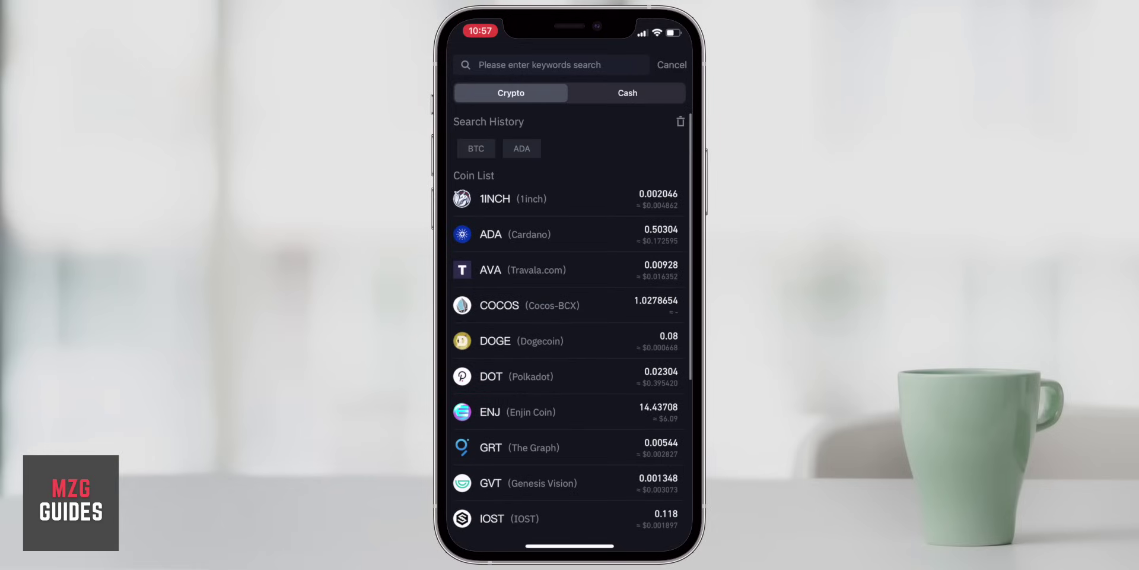
left_click(540, 65)
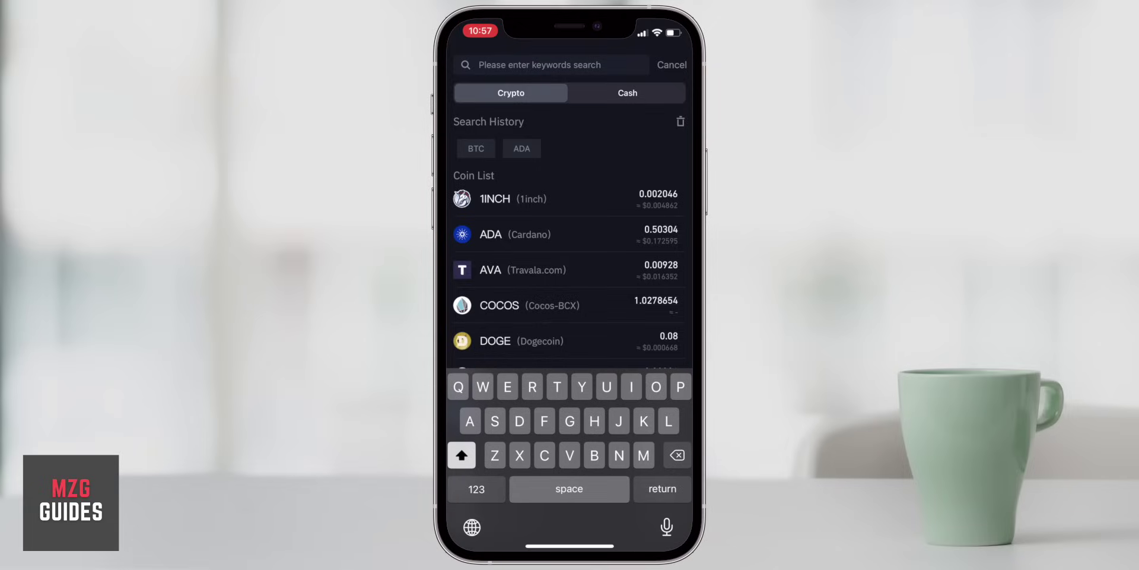
left_click(476, 148)
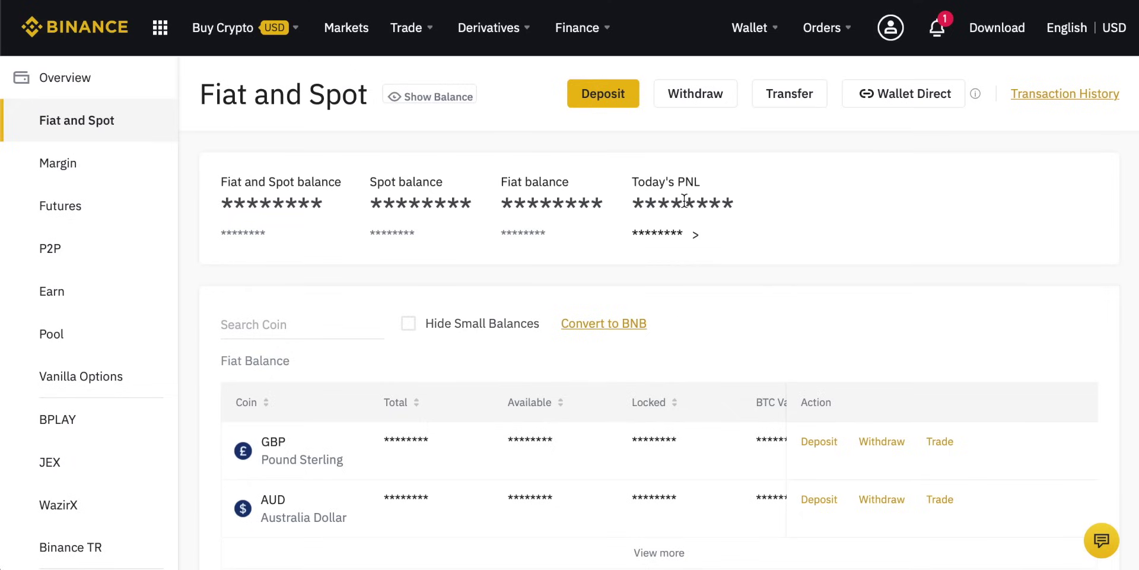
Step: Start a withdrawal from the GBP row of the Fiat and Spot wallet
mouse_move(767, 27)
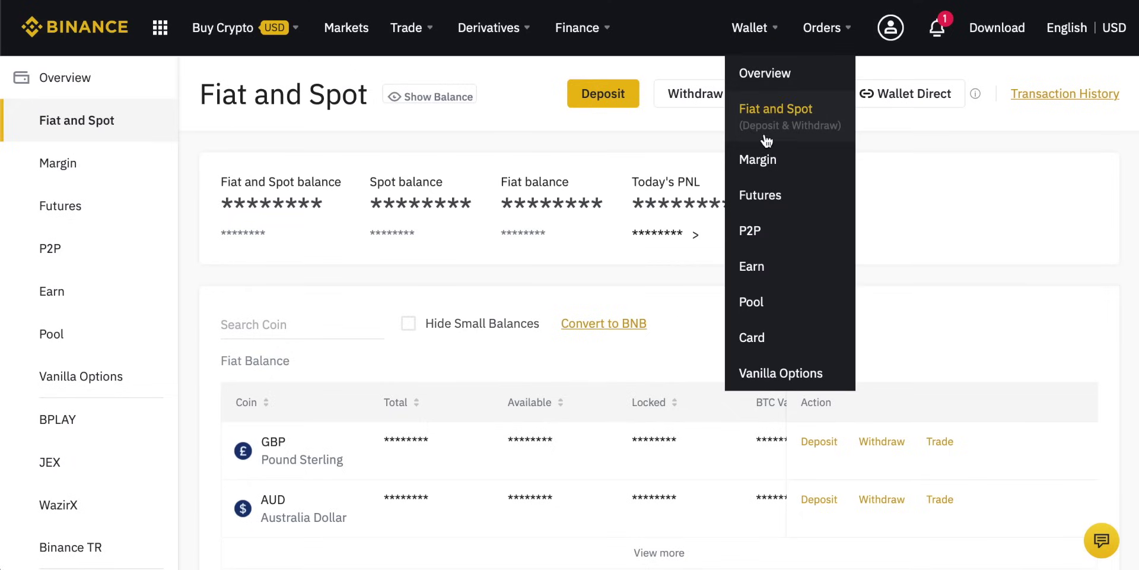
scroll(639, 300, "down", 1)
scroll(639, 307, "down", 1)
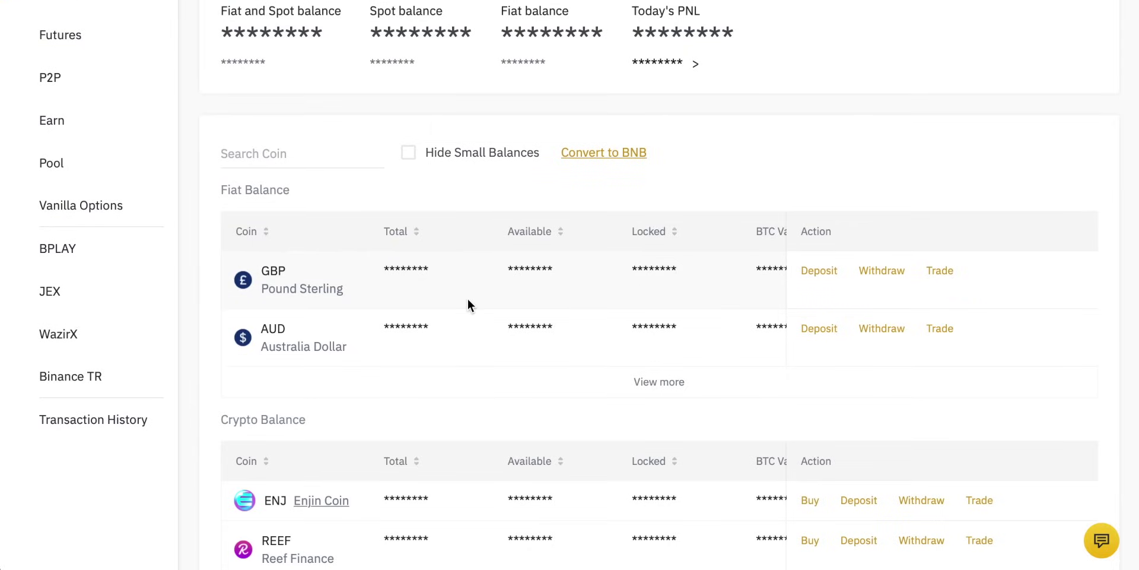
left_click(884, 272)
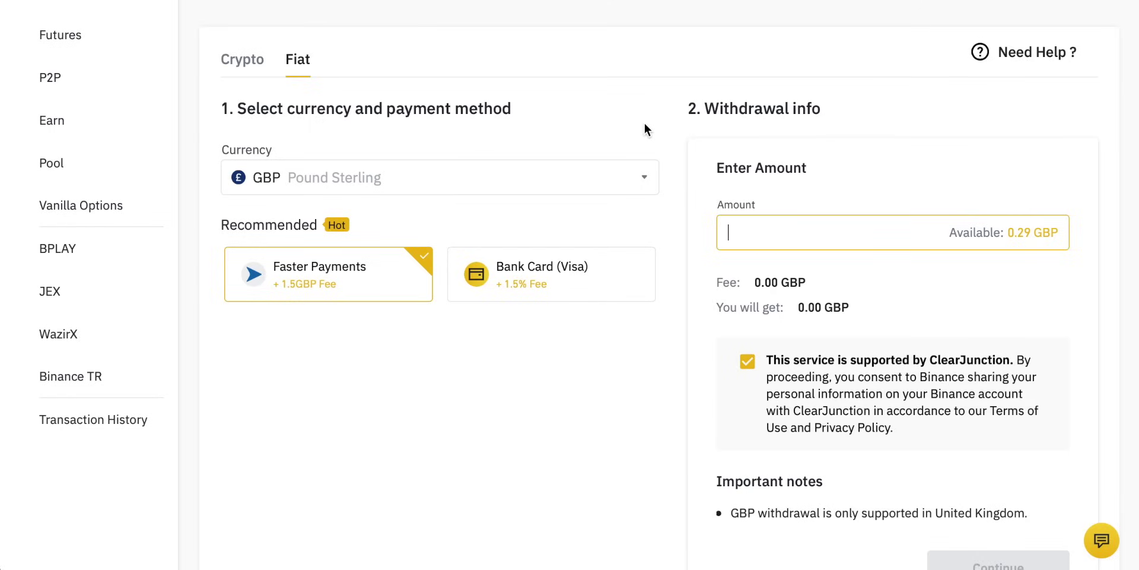
Step: Choose GBP Pound Sterling as the withdrawal currency with Faster Payments as the method
scroll(645, 129, "down", 1)
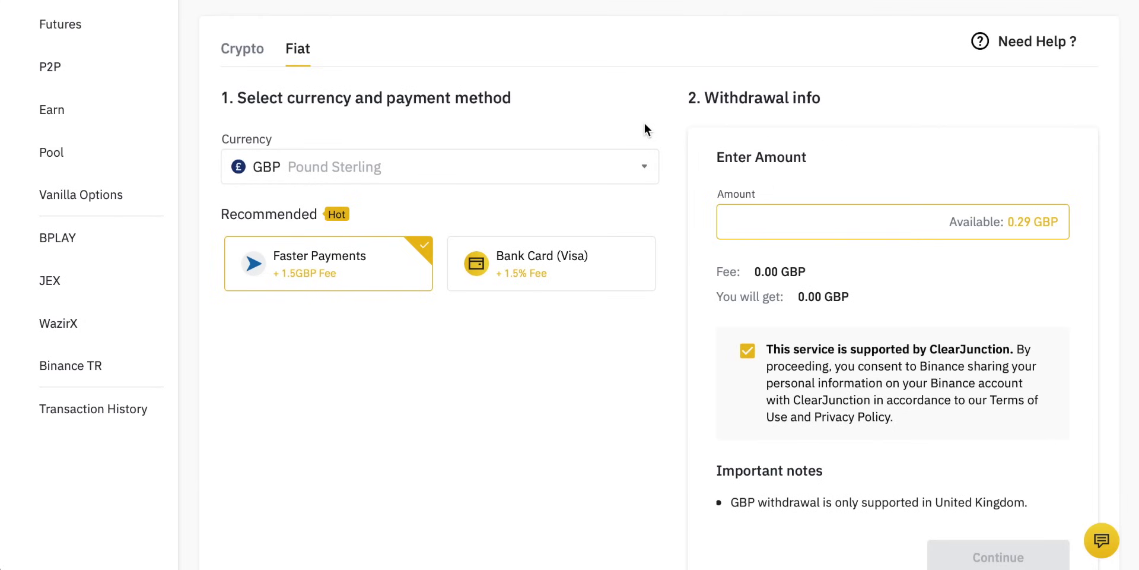
scroll(646, 128, "up", 1)
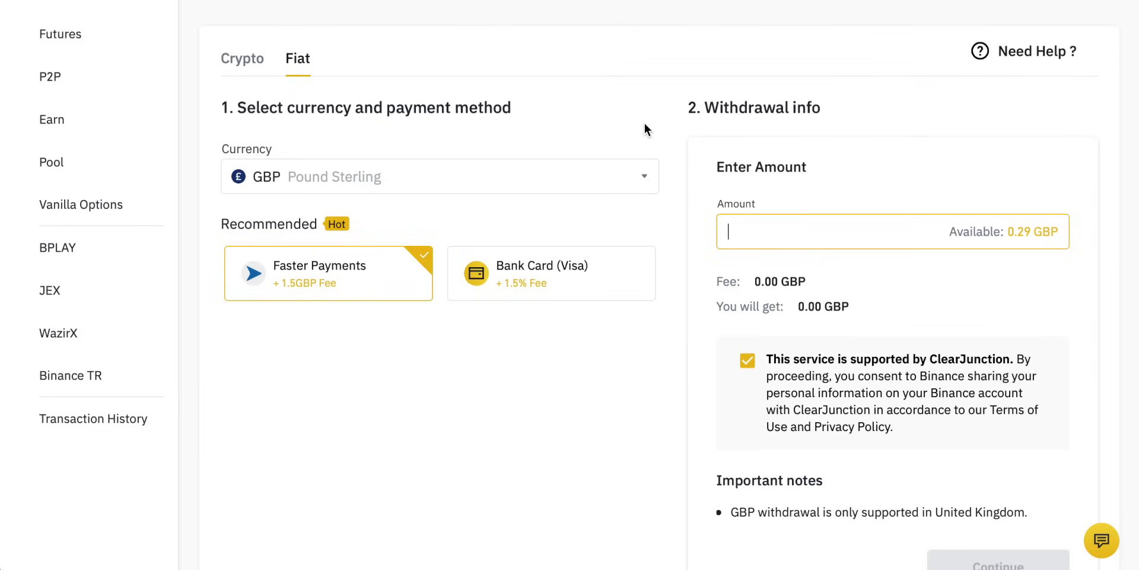
left_click(396, 181)
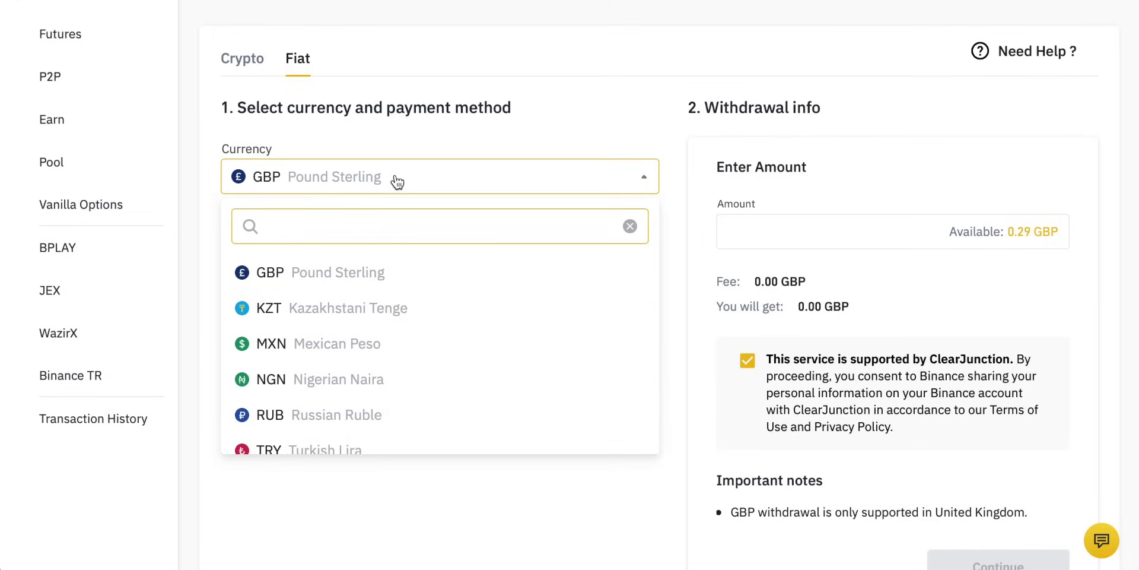
type("us")
key("BackSpace")
key("BackSpace")
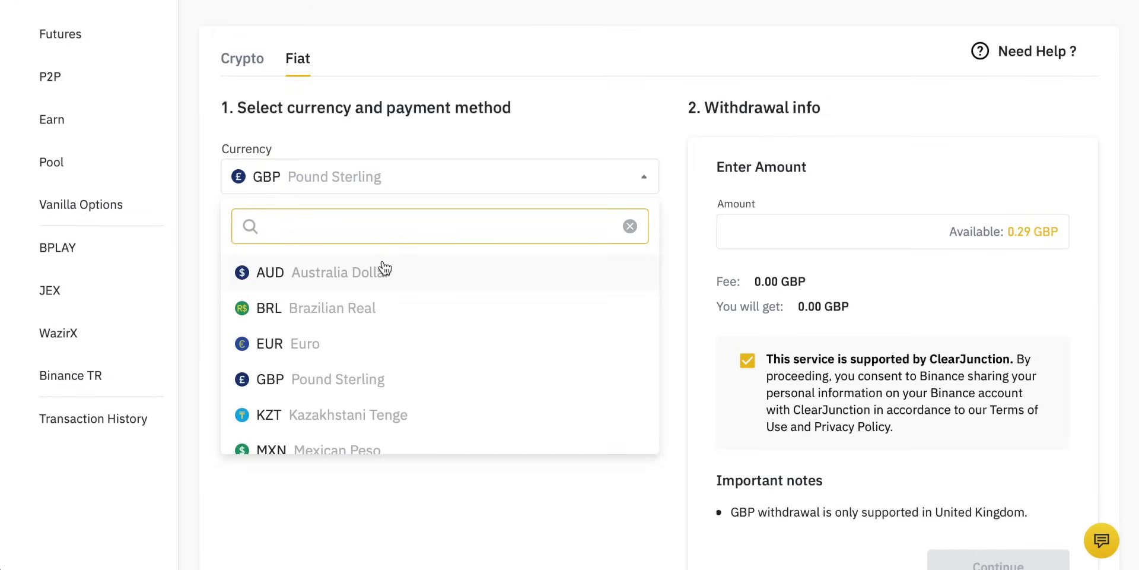
left_click(313, 386)
left_click(376, 277)
Step: Enter a withdrawal amount of 100 GBP and review the form
left_click(764, 230)
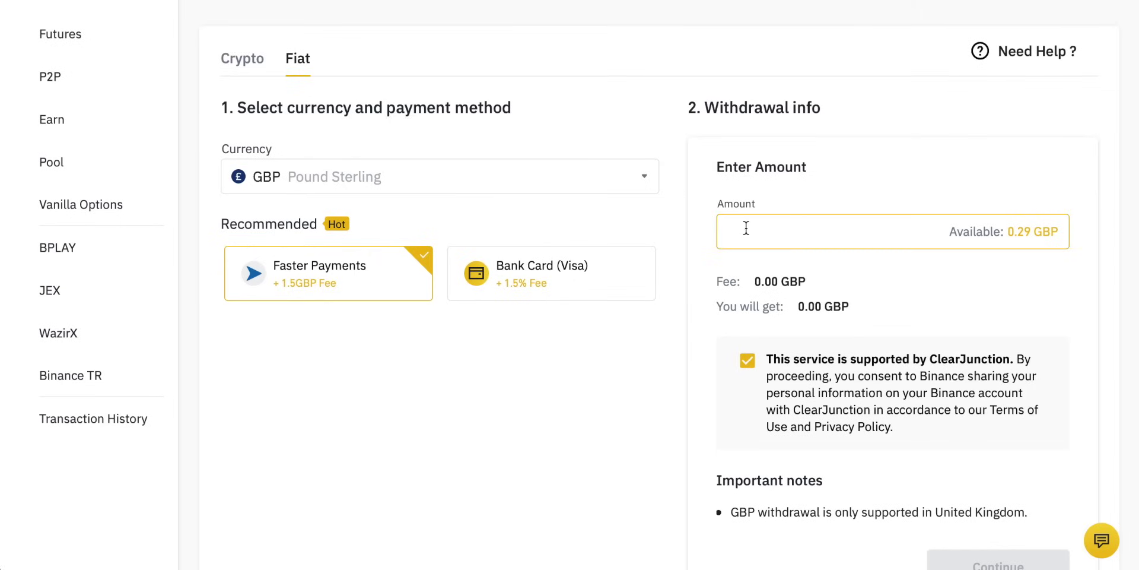
type("100")
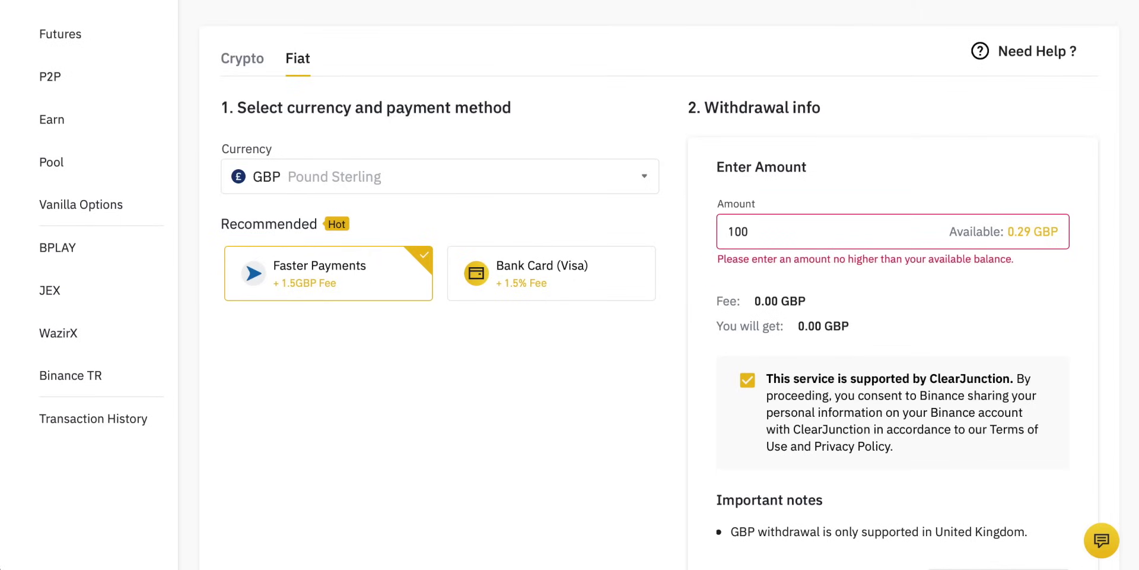
scroll(714, 292, "down", 2)
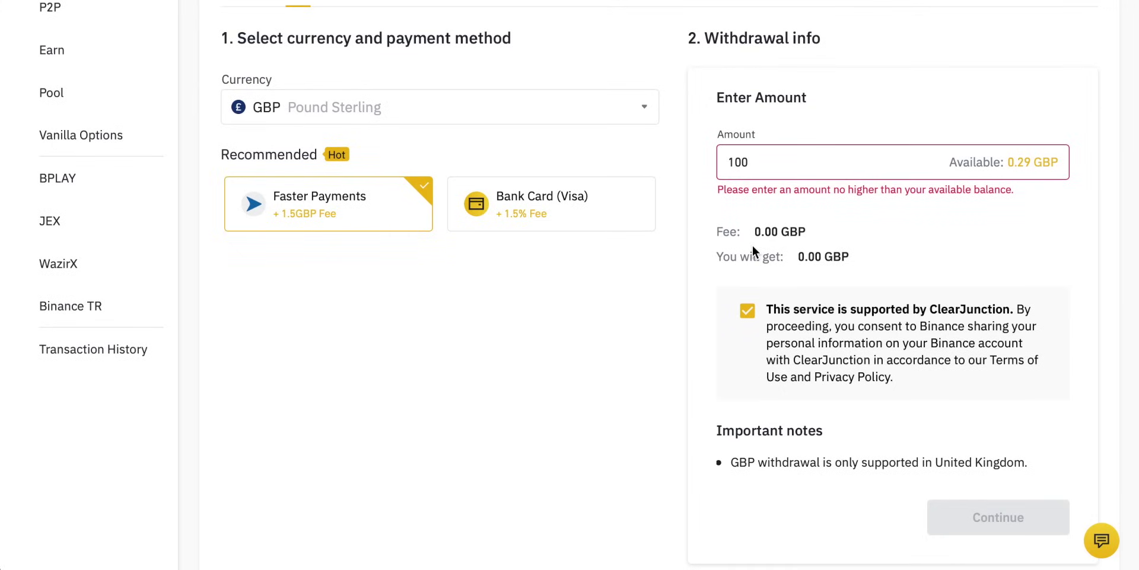
scroll(752, 245, "down", 2)
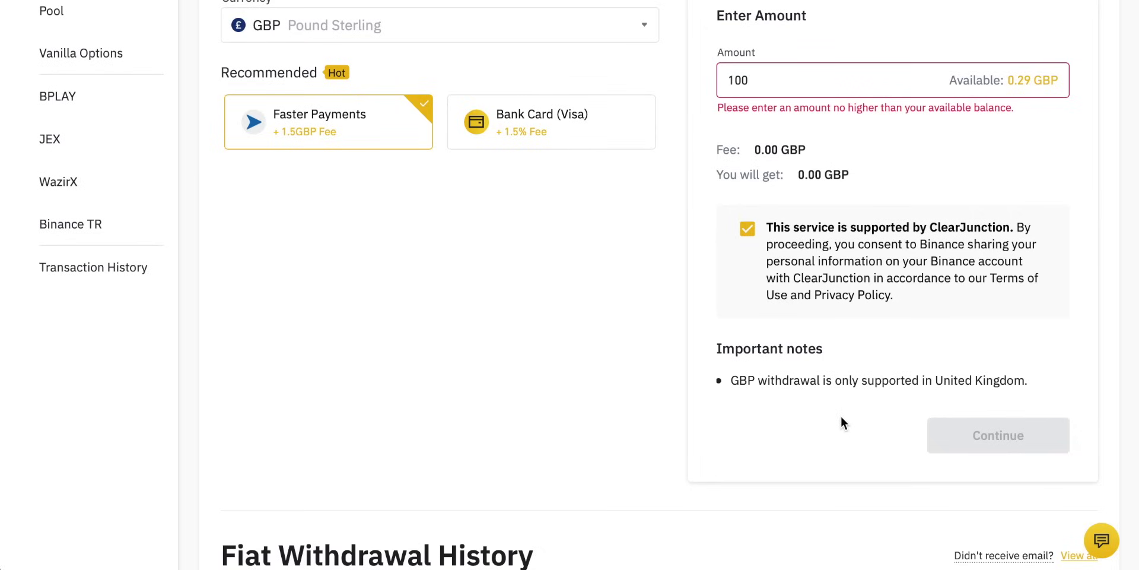
scroll(677, 319, "up", 5)
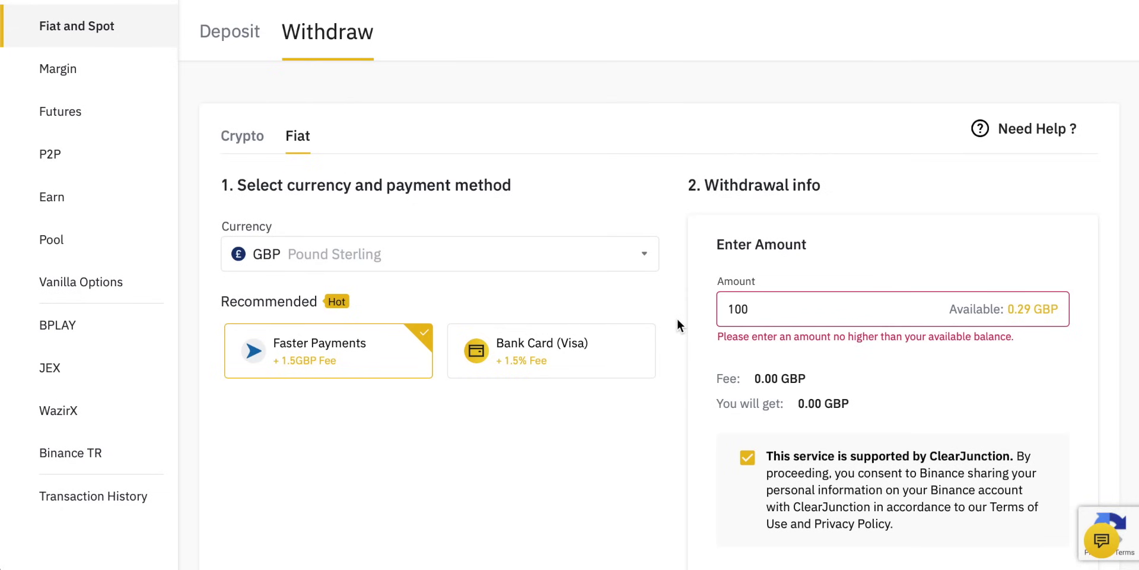
scroll(677, 318, "up", 2)
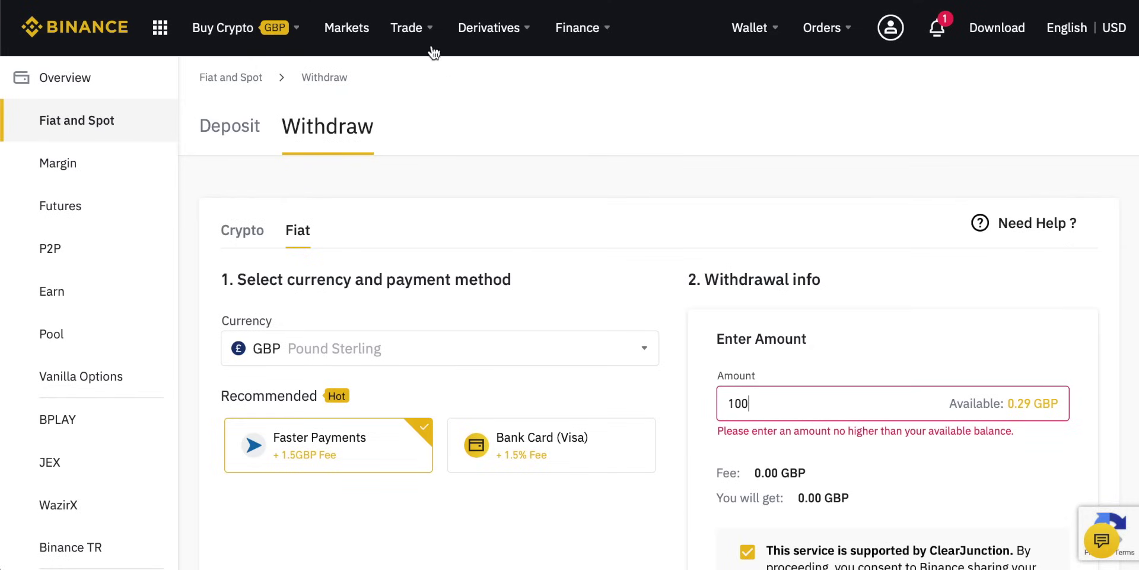
Step: Open Convert & OTC with USDT to BTC, browse the To coin list, then switch to Advanced trading
mouse_move(408, 27)
left_click(428, 77)
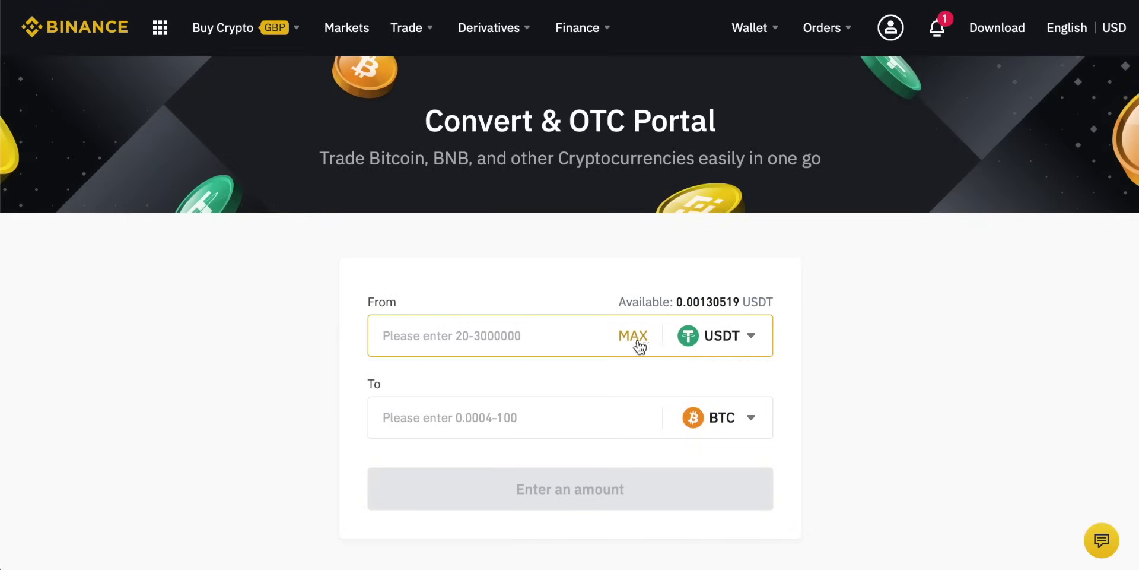
left_click(739, 419)
scroll(511, 301, "up", 2)
scroll(514, 302, "down", 7)
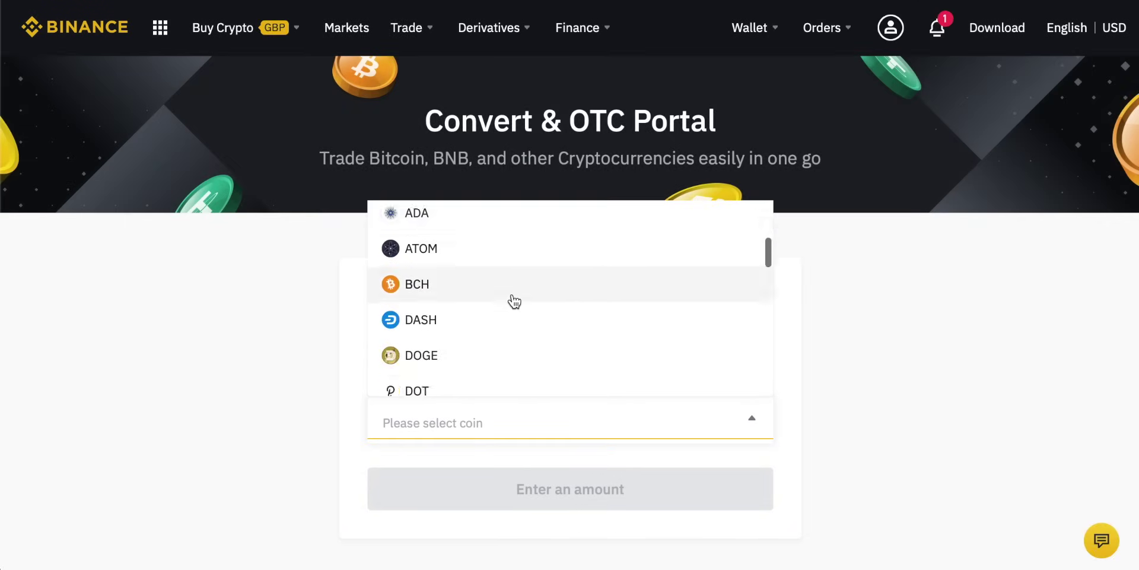
scroll(515, 302, "down", 2)
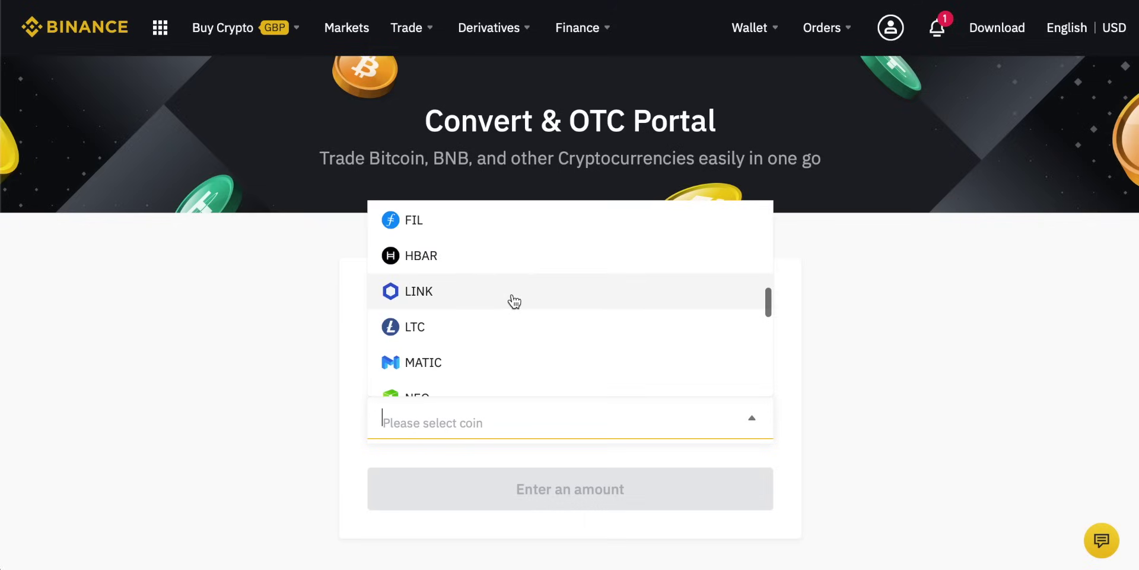
left_click(814, 306)
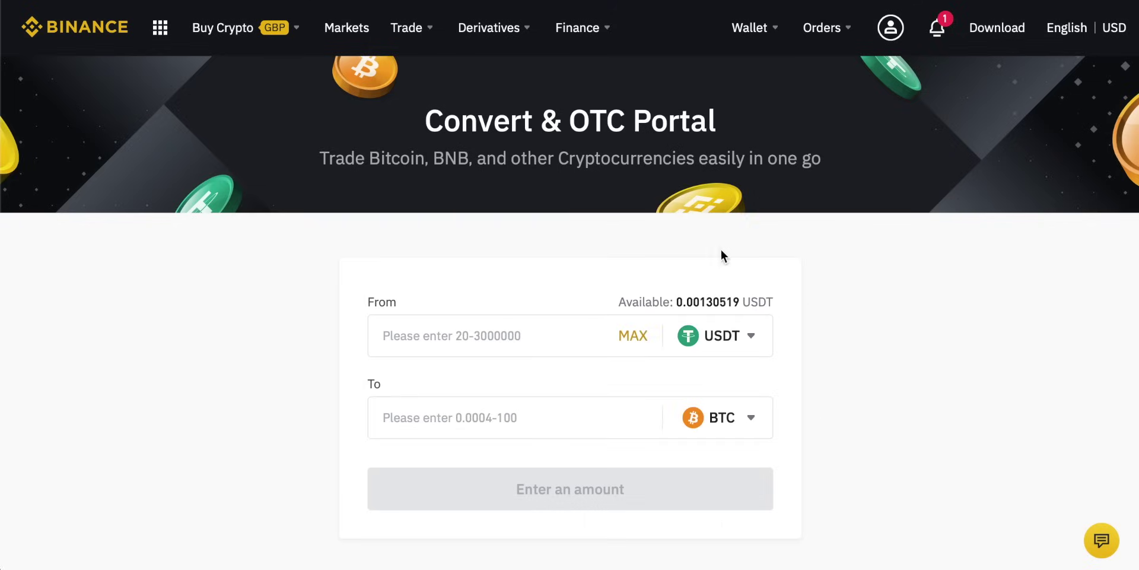
mouse_move(407, 27)
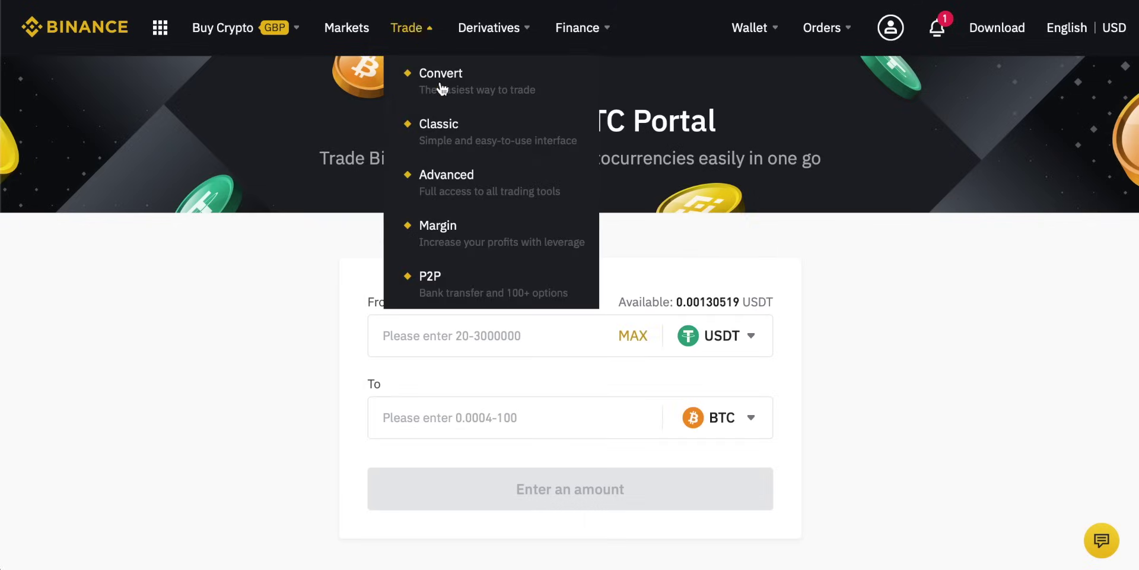
left_click(451, 173)
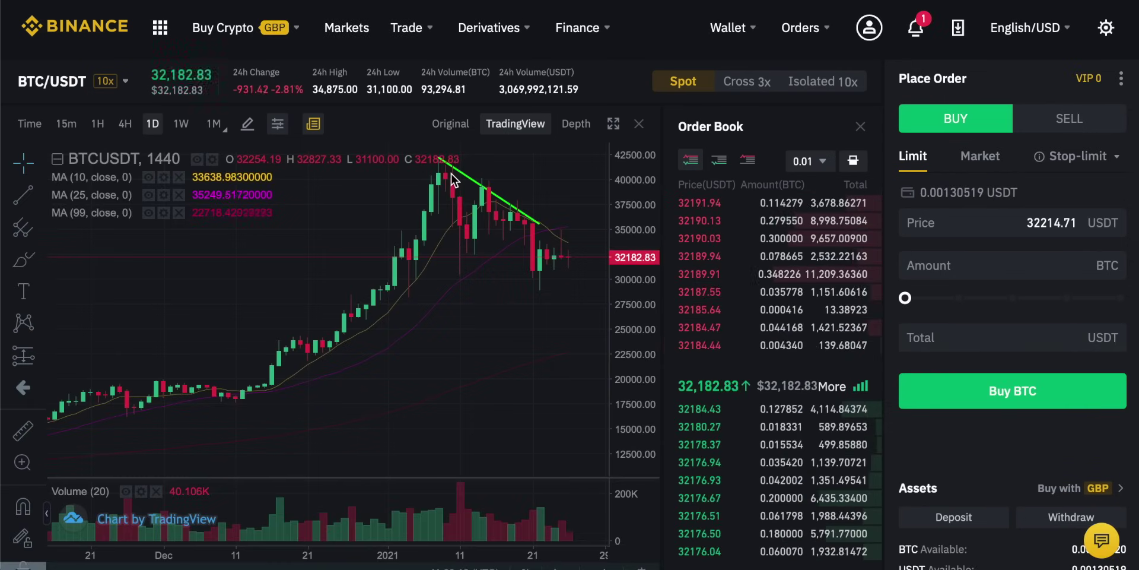
Step: Switch the market to BTC/GBP and set a sell order for 100% of the BTC balance
left_click(217, 124)
mouse_move(78, 83)
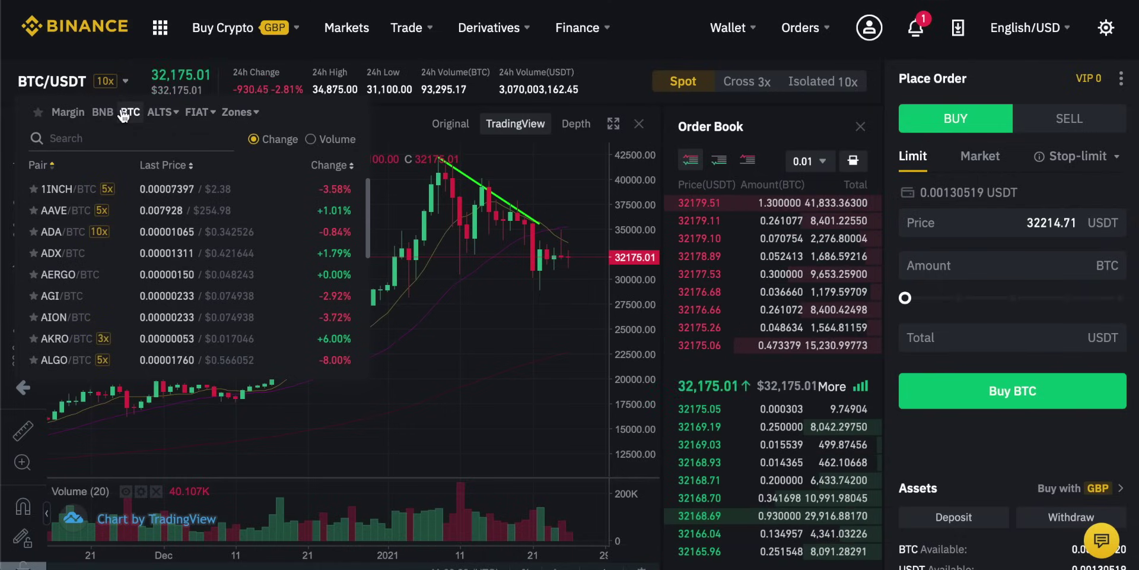
left_click(112, 140)
type("gbp")
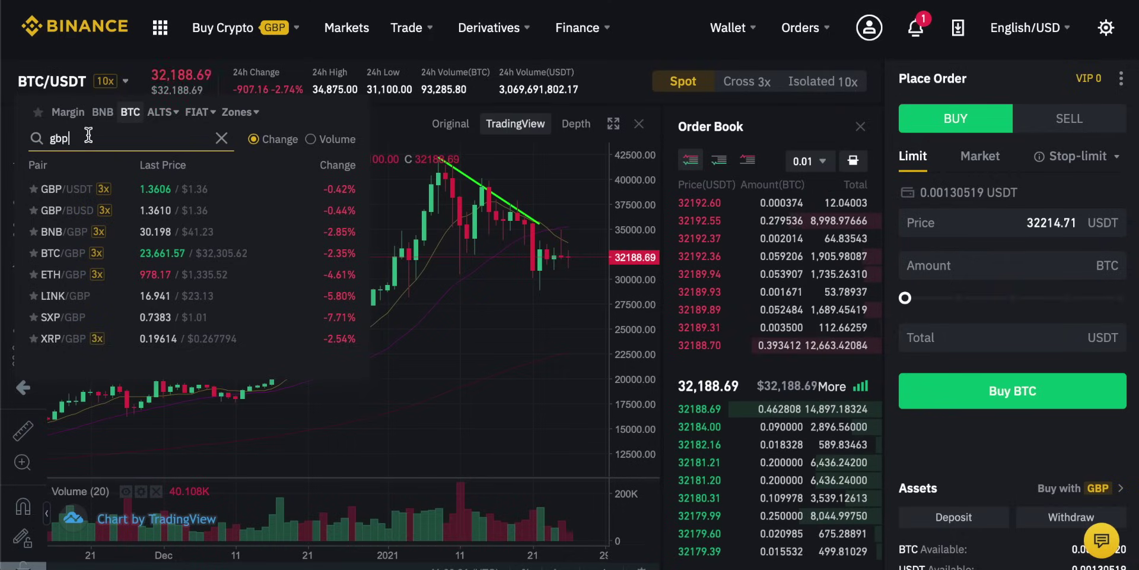
left_click(63, 253)
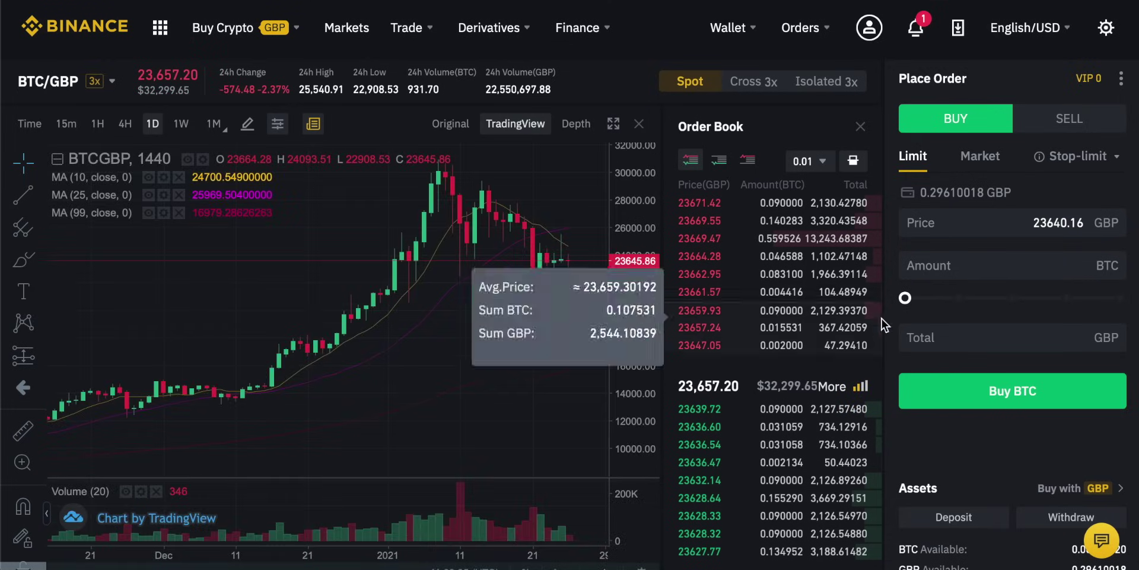
left_click(1063, 132)
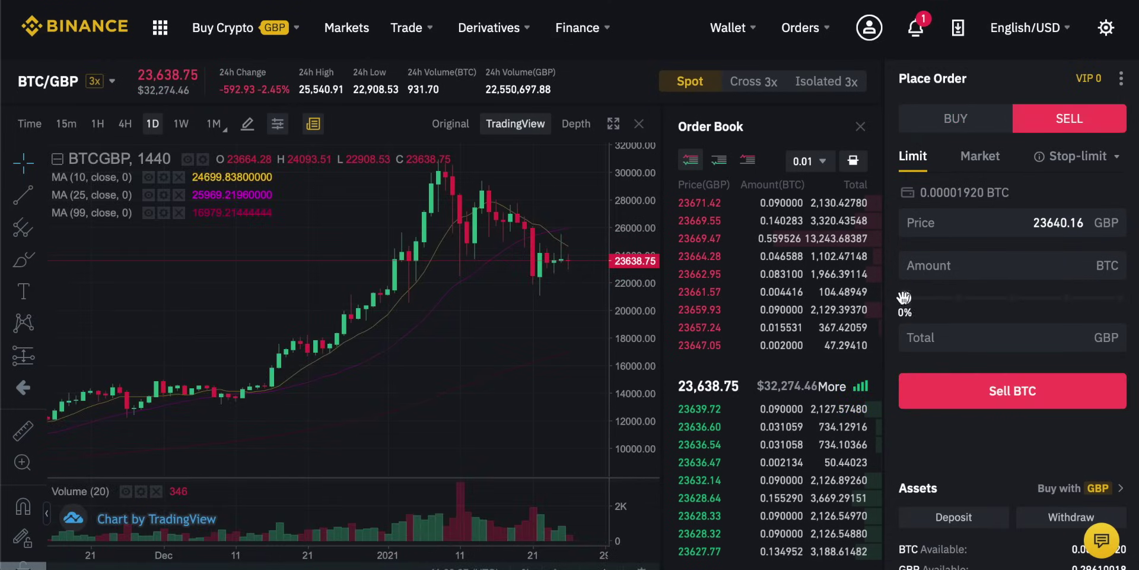
left_click_drag(905, 298, 1120, 297)
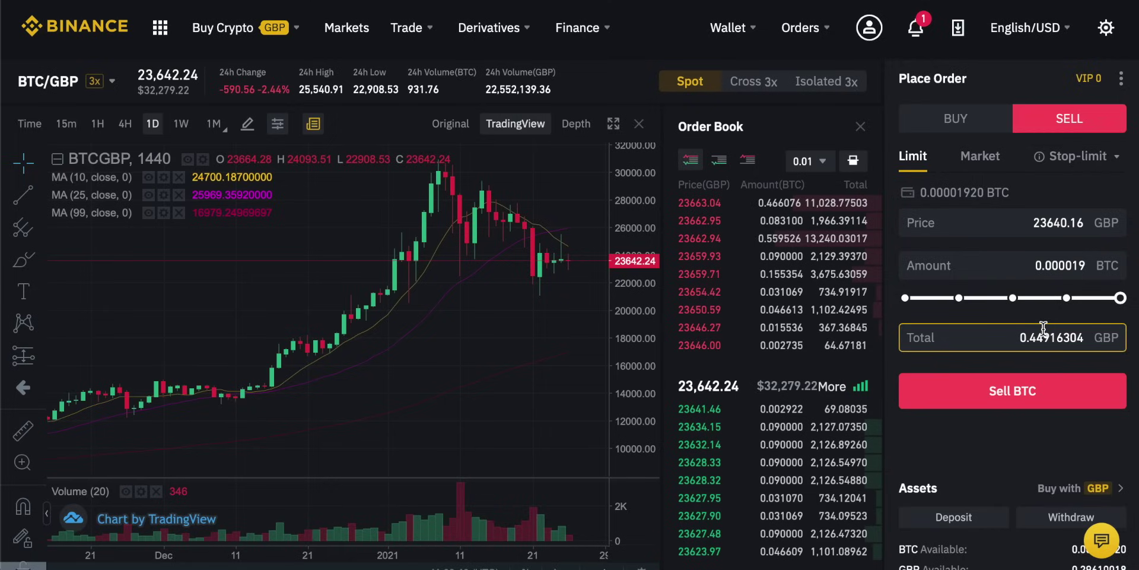
mouse_move(405, 28)
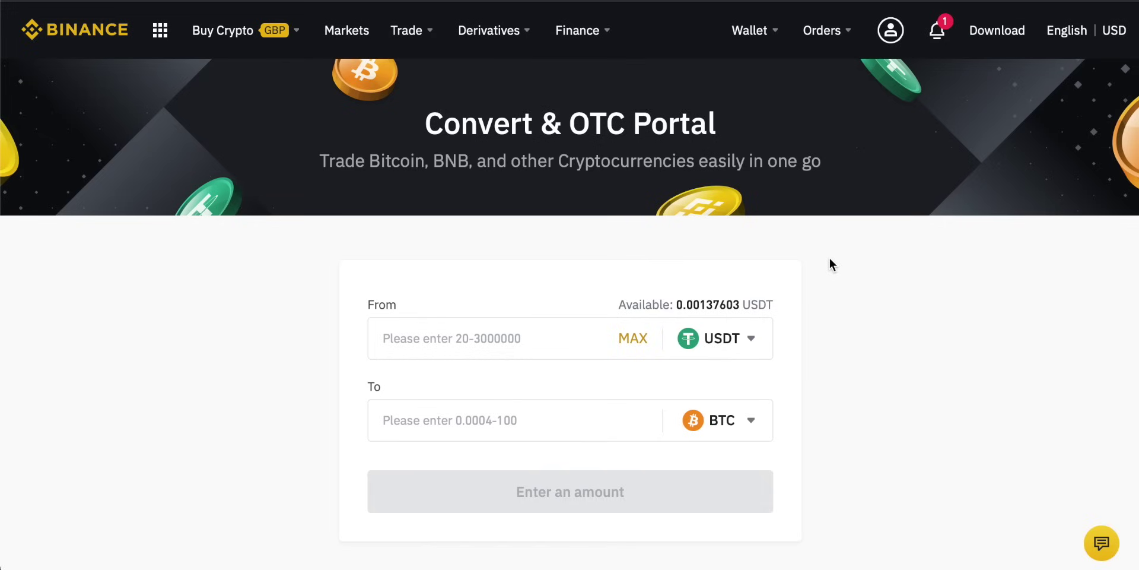
Step: Go to the account Security page to view 2FA, identity verification and withdrawal address settings
mouse_move(889, 30)
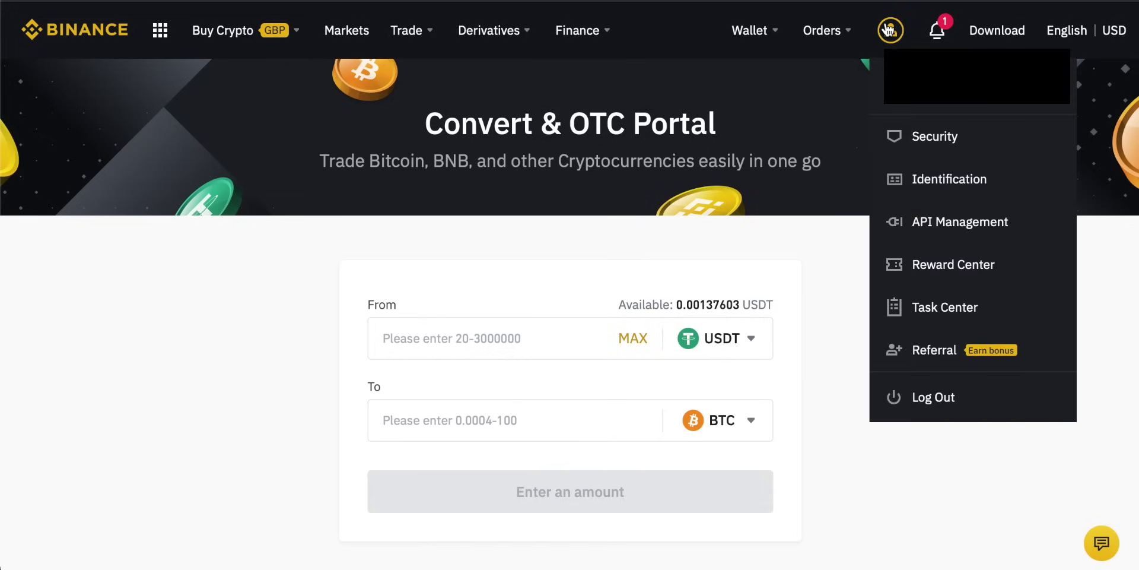
left_click(946, 140)
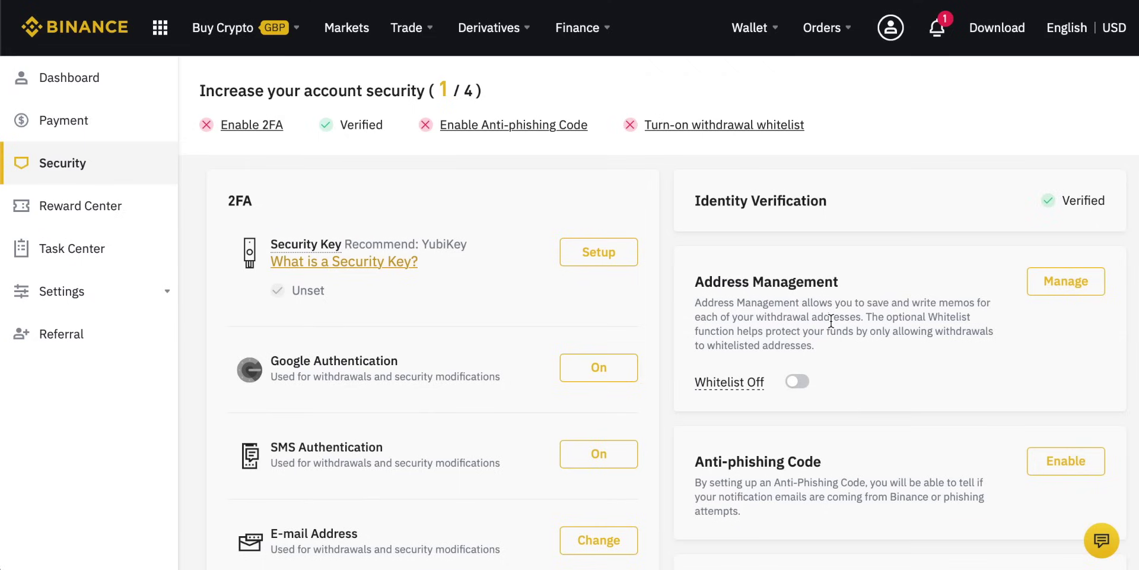